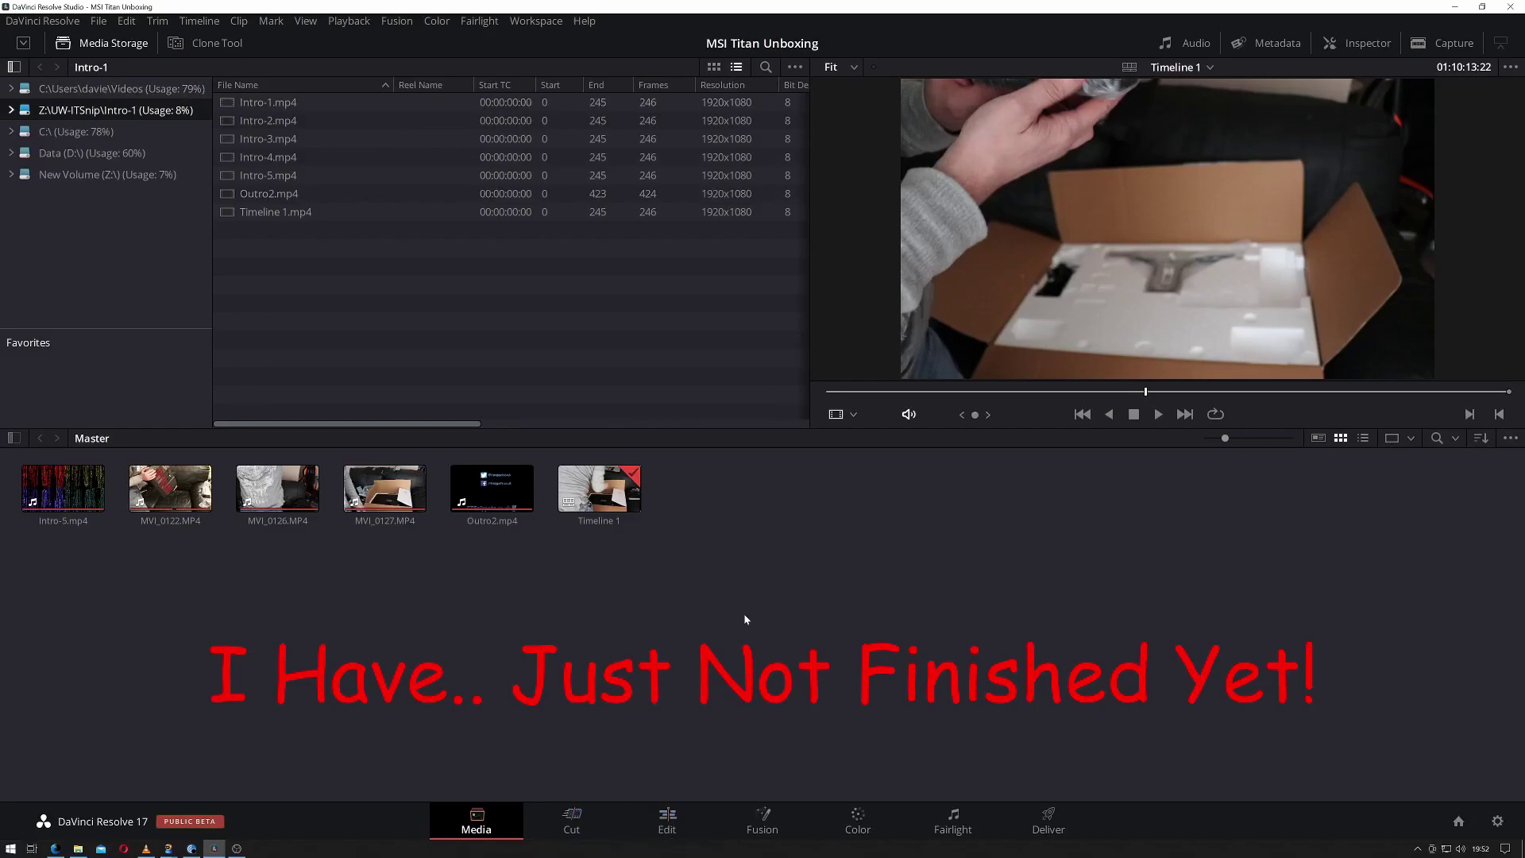
- Switch to the Edit page with the Media Pool shown and the Inspector hidden
drag(679, 572, 2, 484)
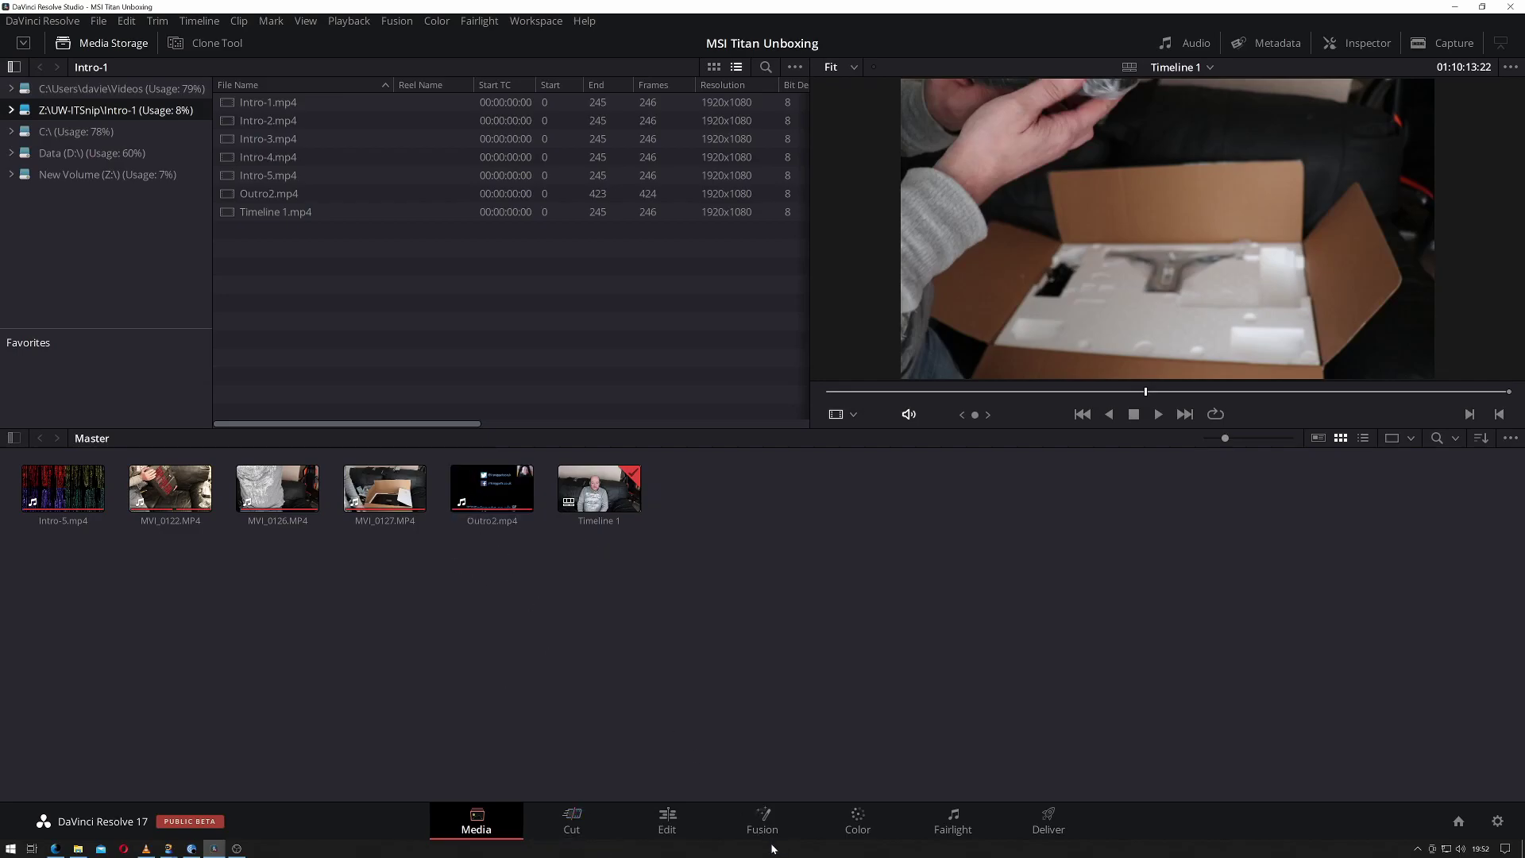
click(666, 821)
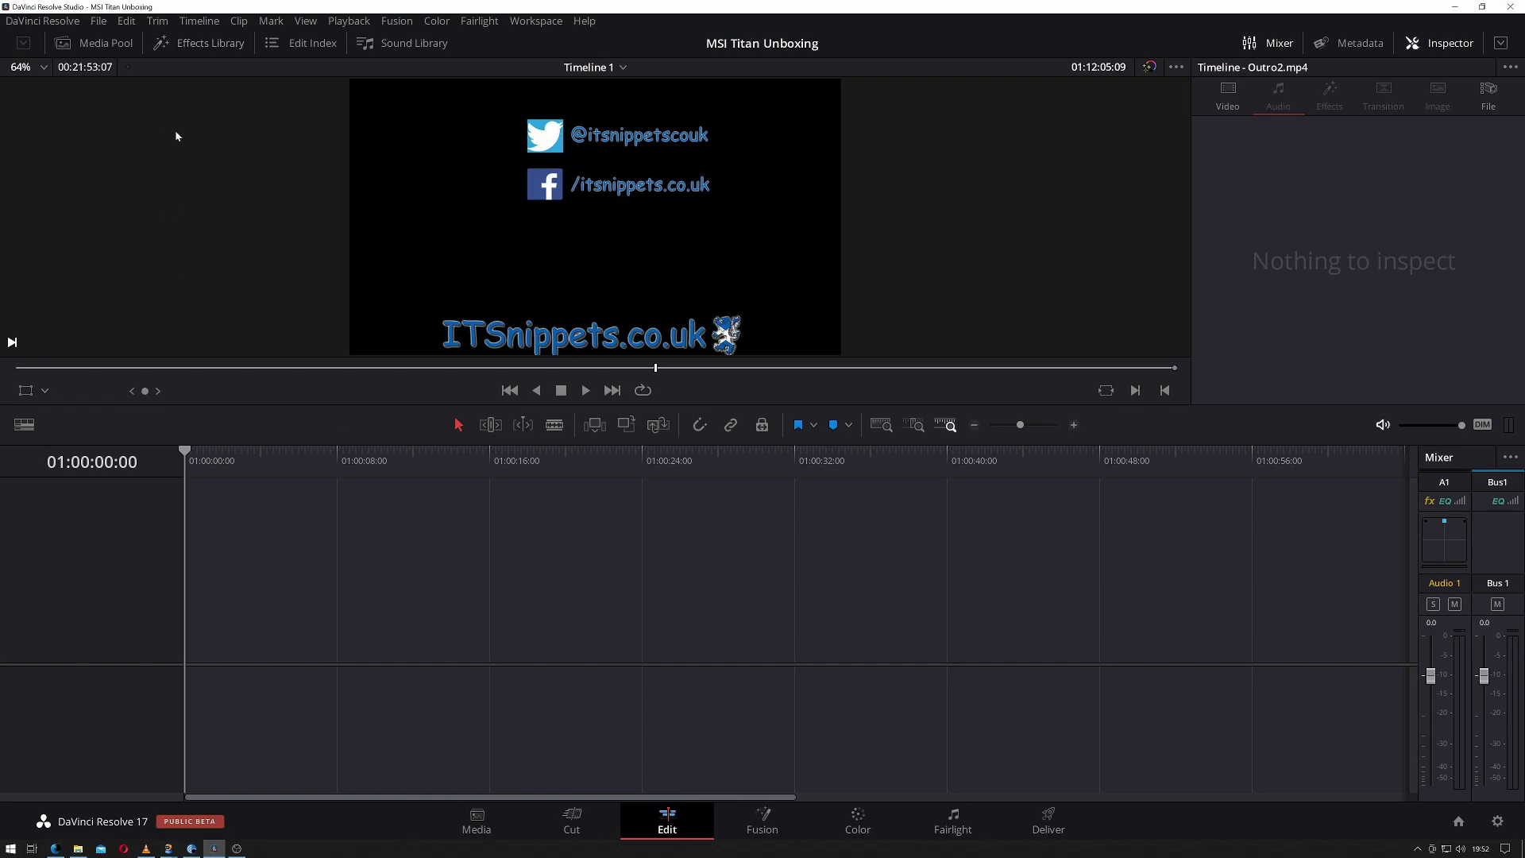
click(68, 43)
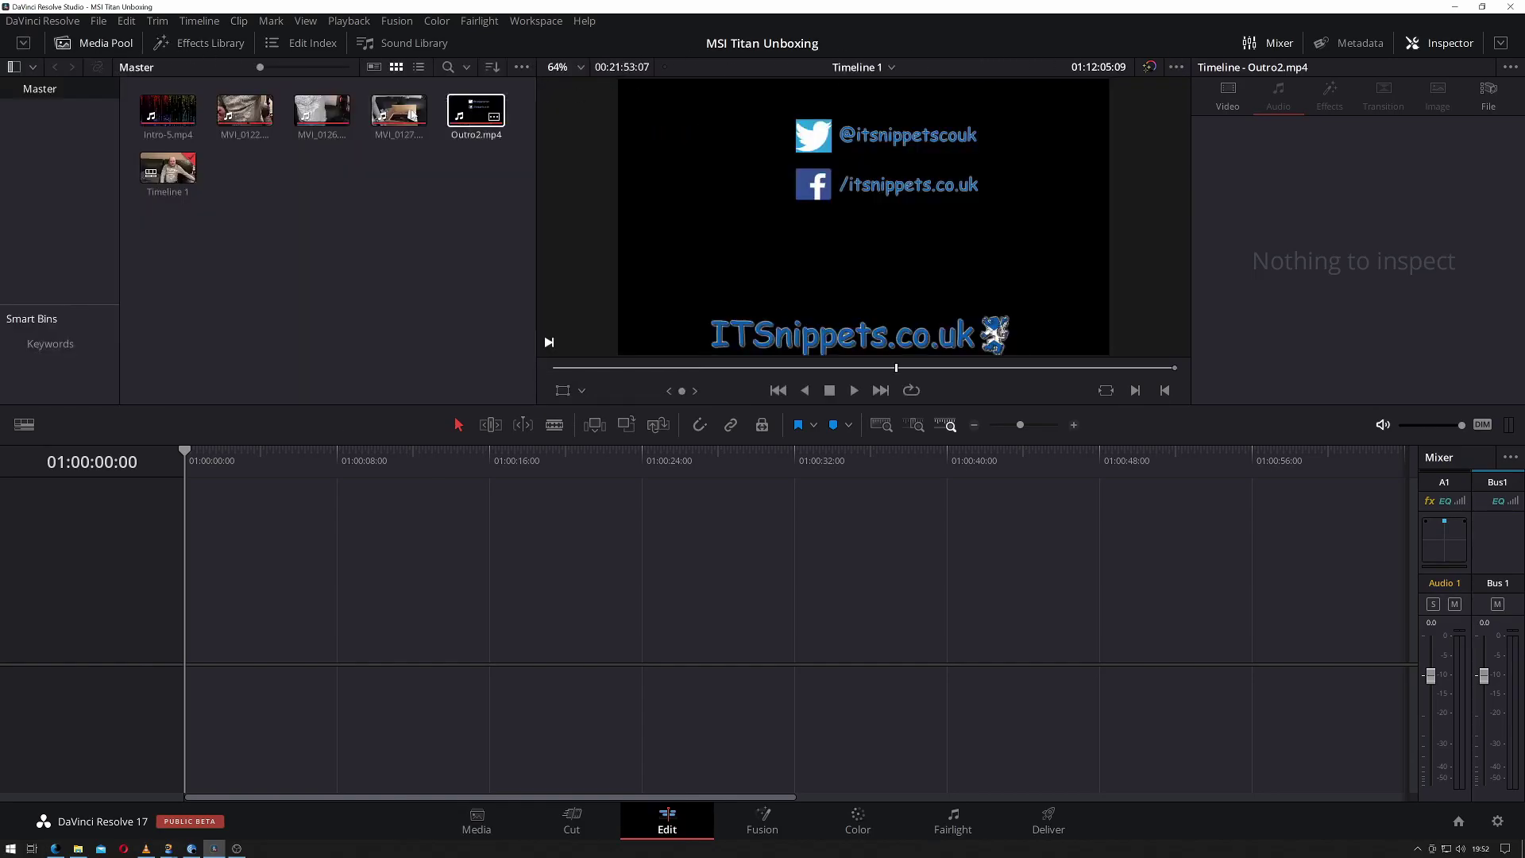
click(1439, 45)
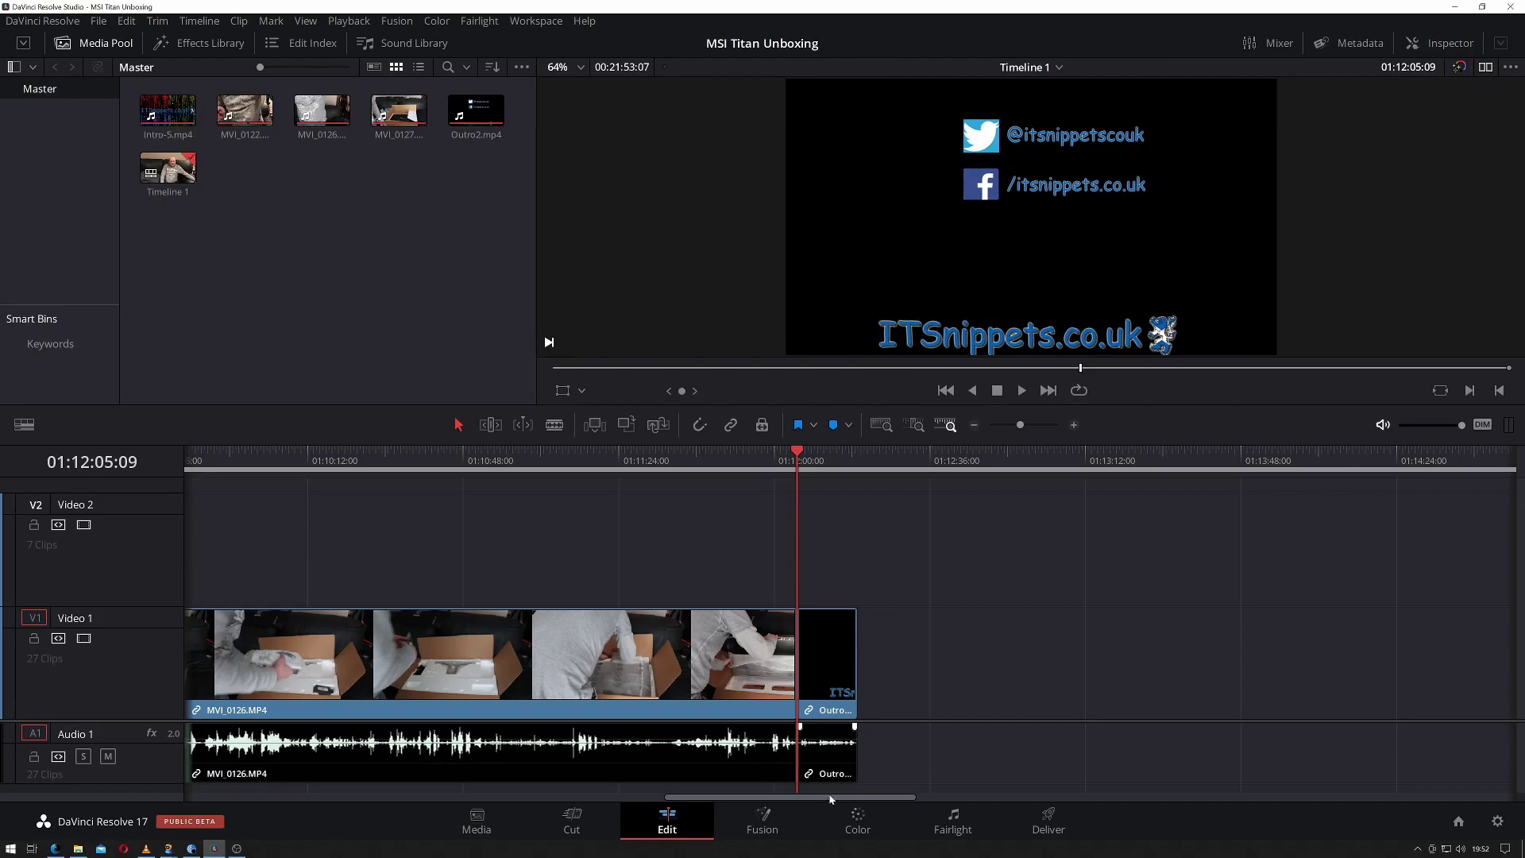
- Scrub Timeline 1 from the early MVI_0122 footage through the box-opening shots
drag(835, 798, 342, 798)
drag(361, 459, 353, 501)
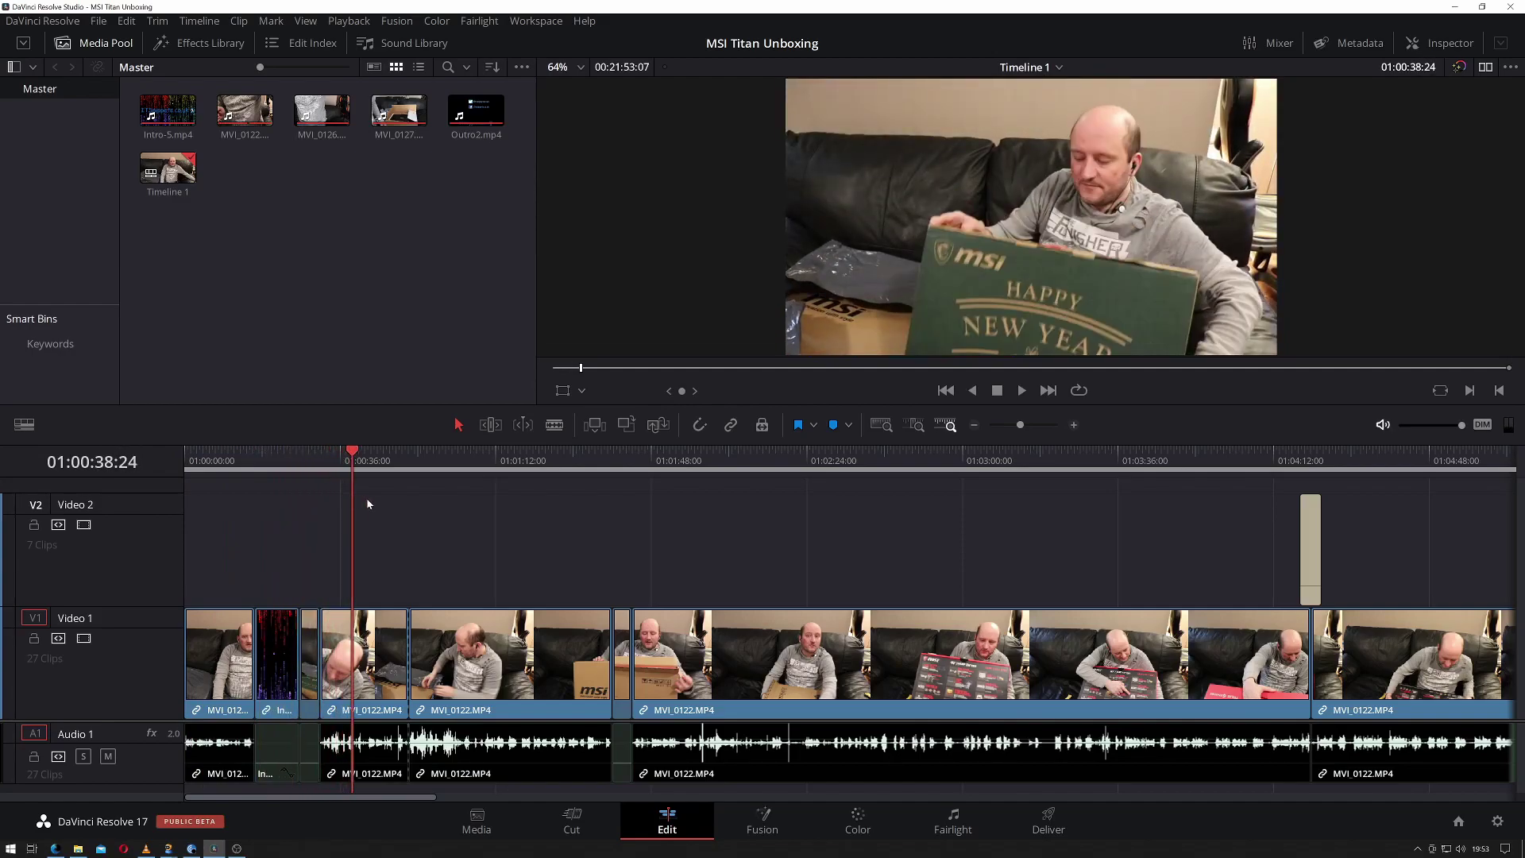
drag(482, 465, 682, 465)
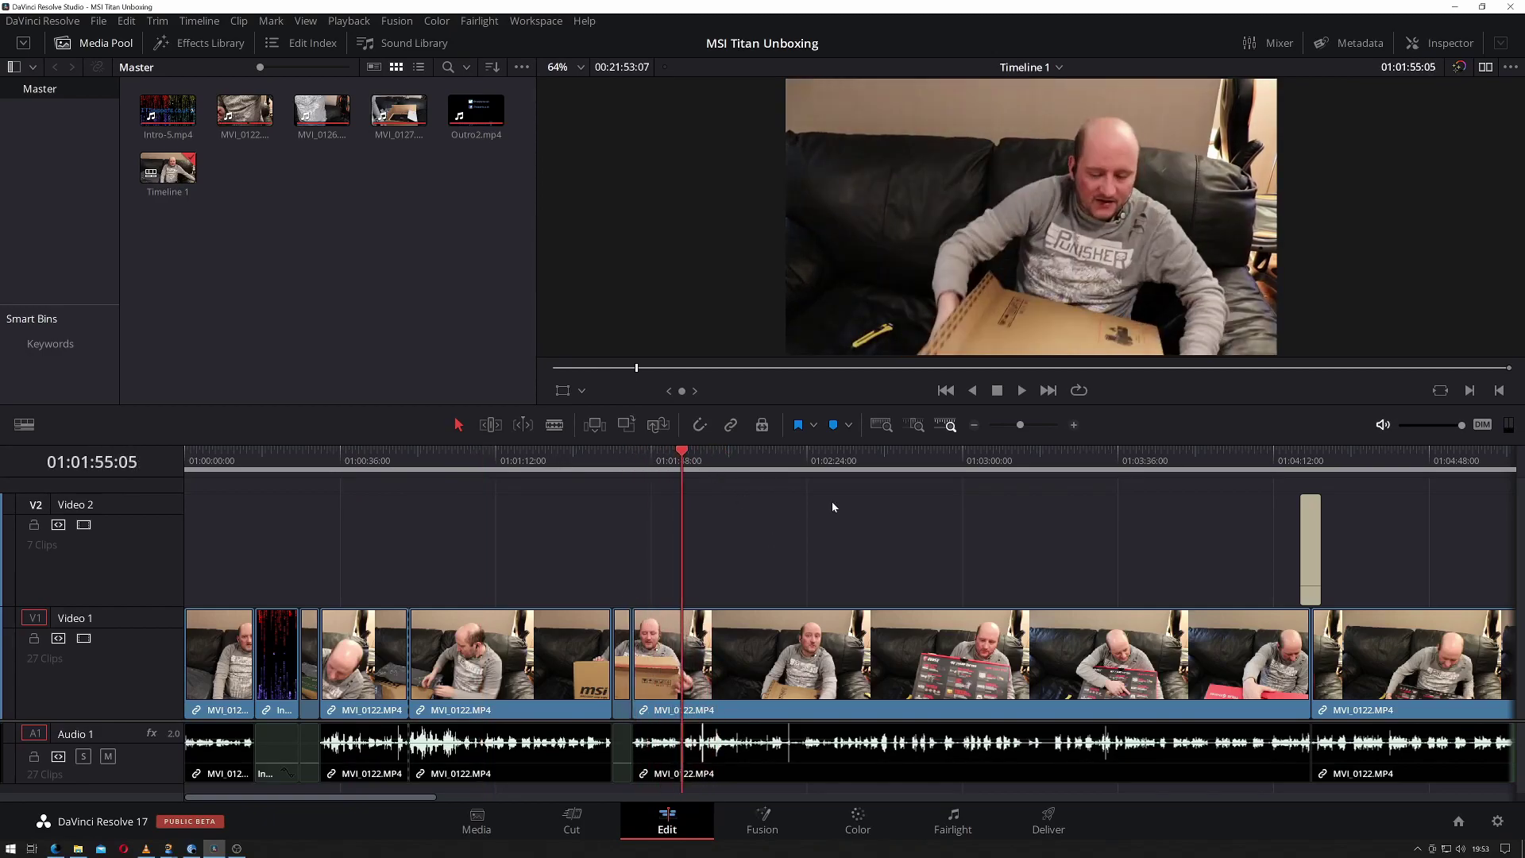
click(1028, 498)
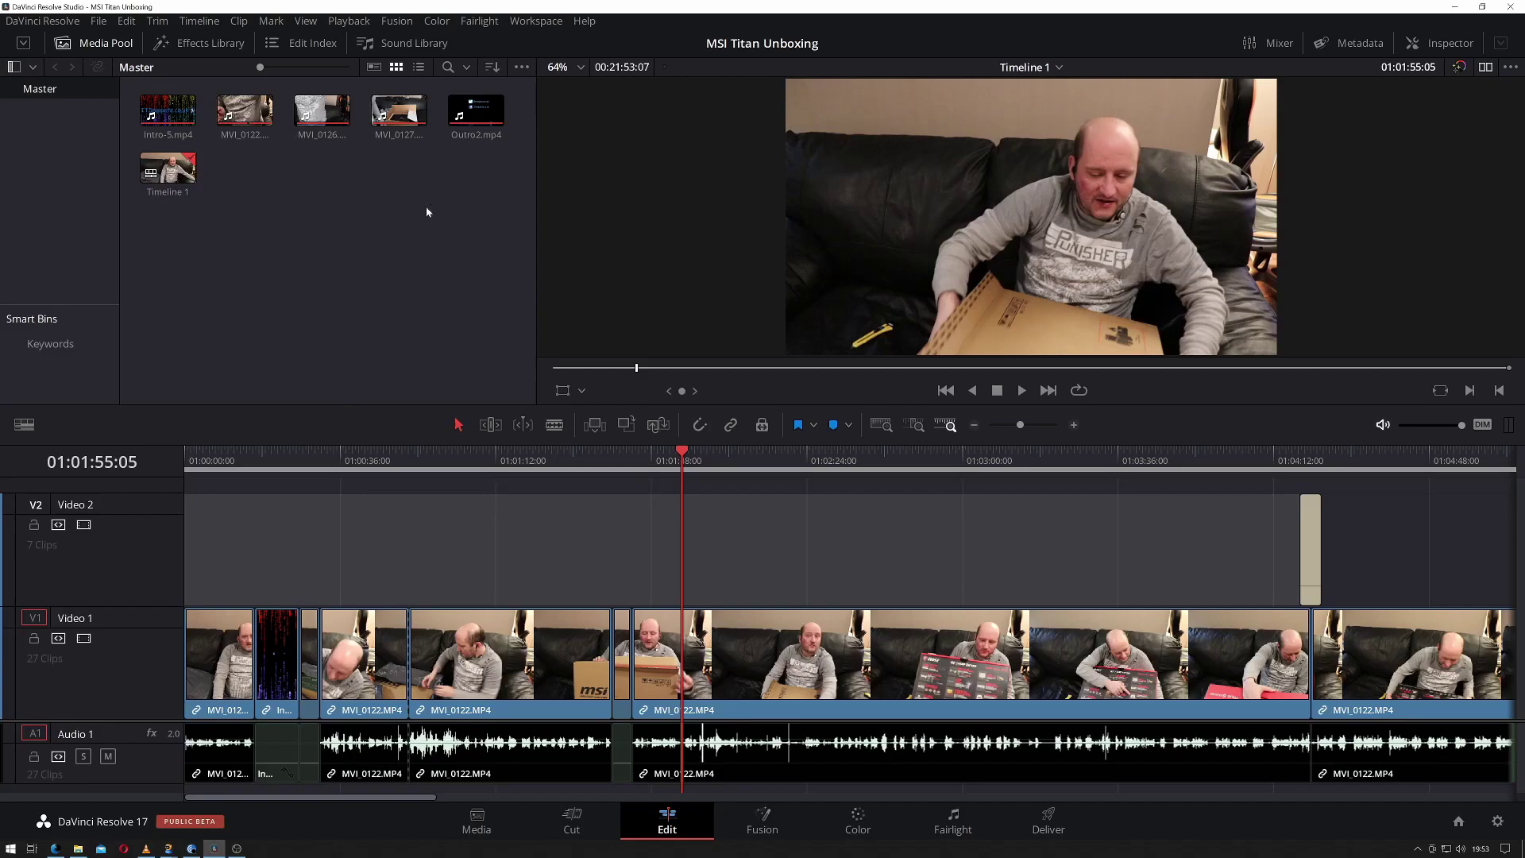
- Generate proxy media for the Intro-5.mp4 clip
key(ctrl+a)
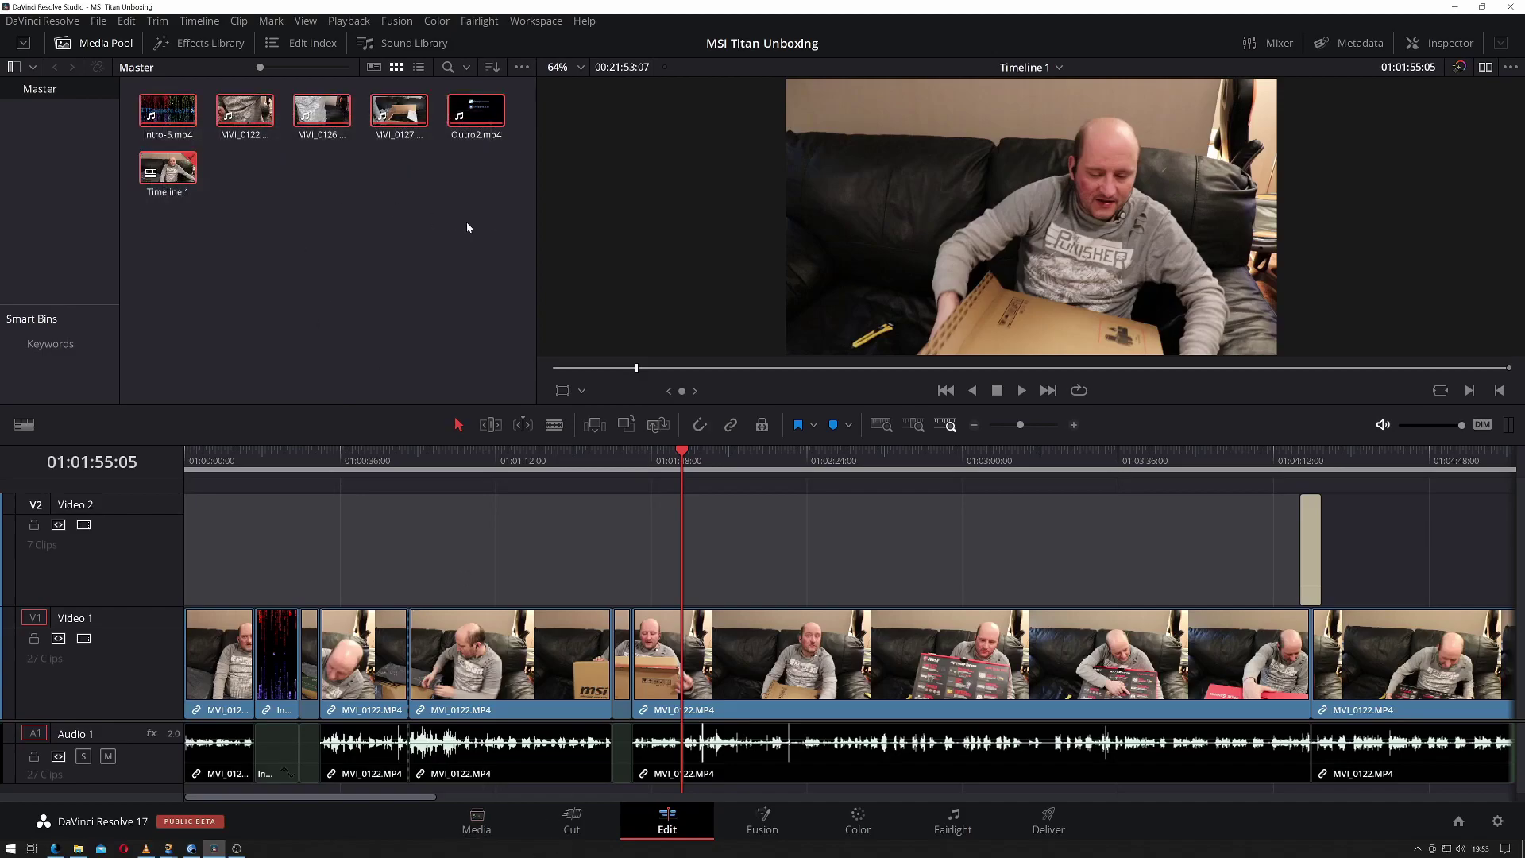
click(400, 194)
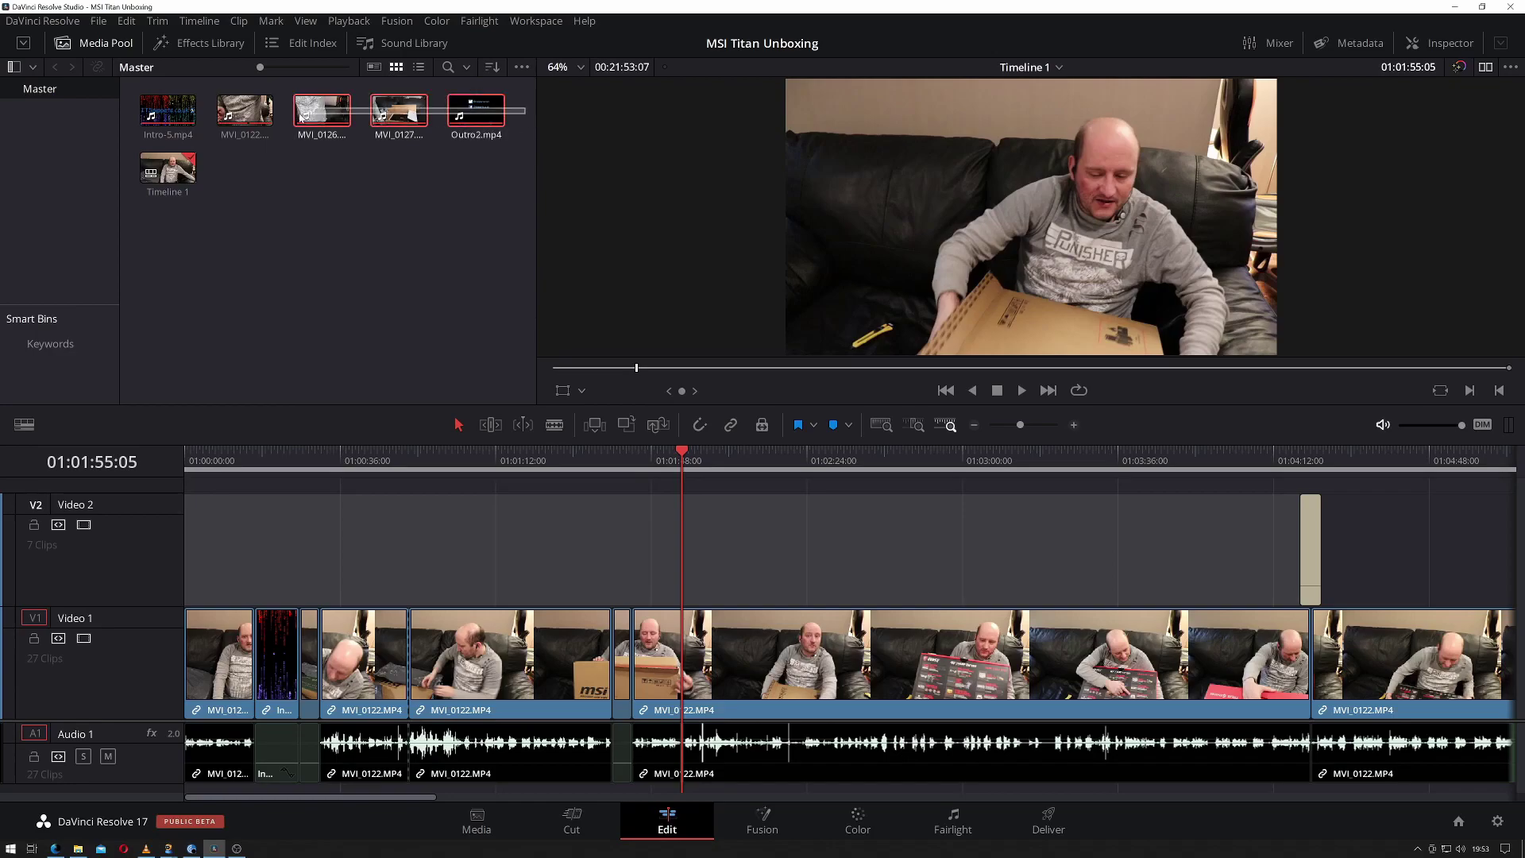
right_click(161, 115)
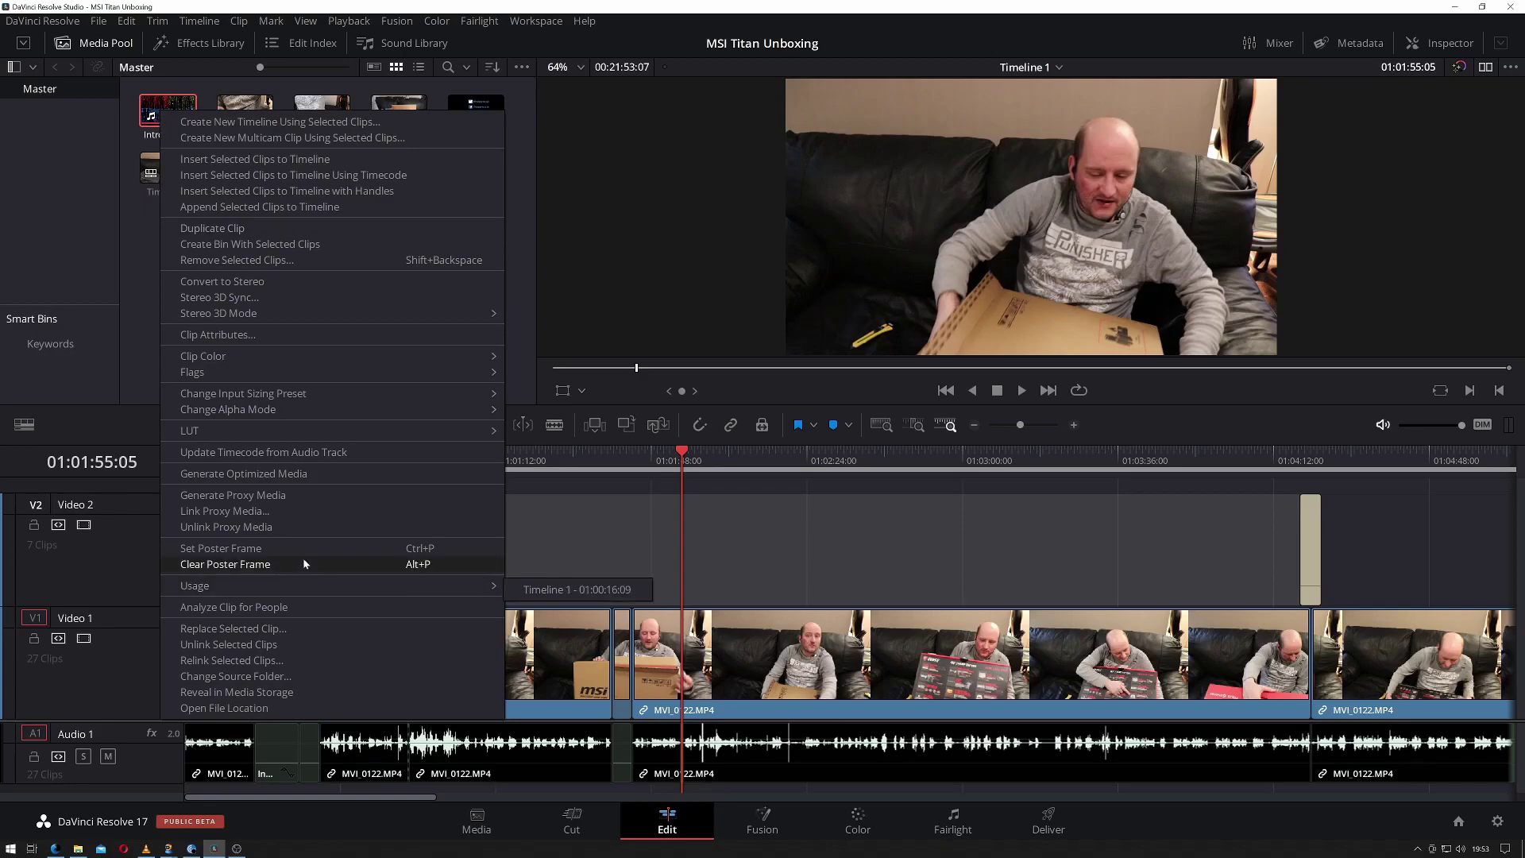
click(287, 498)
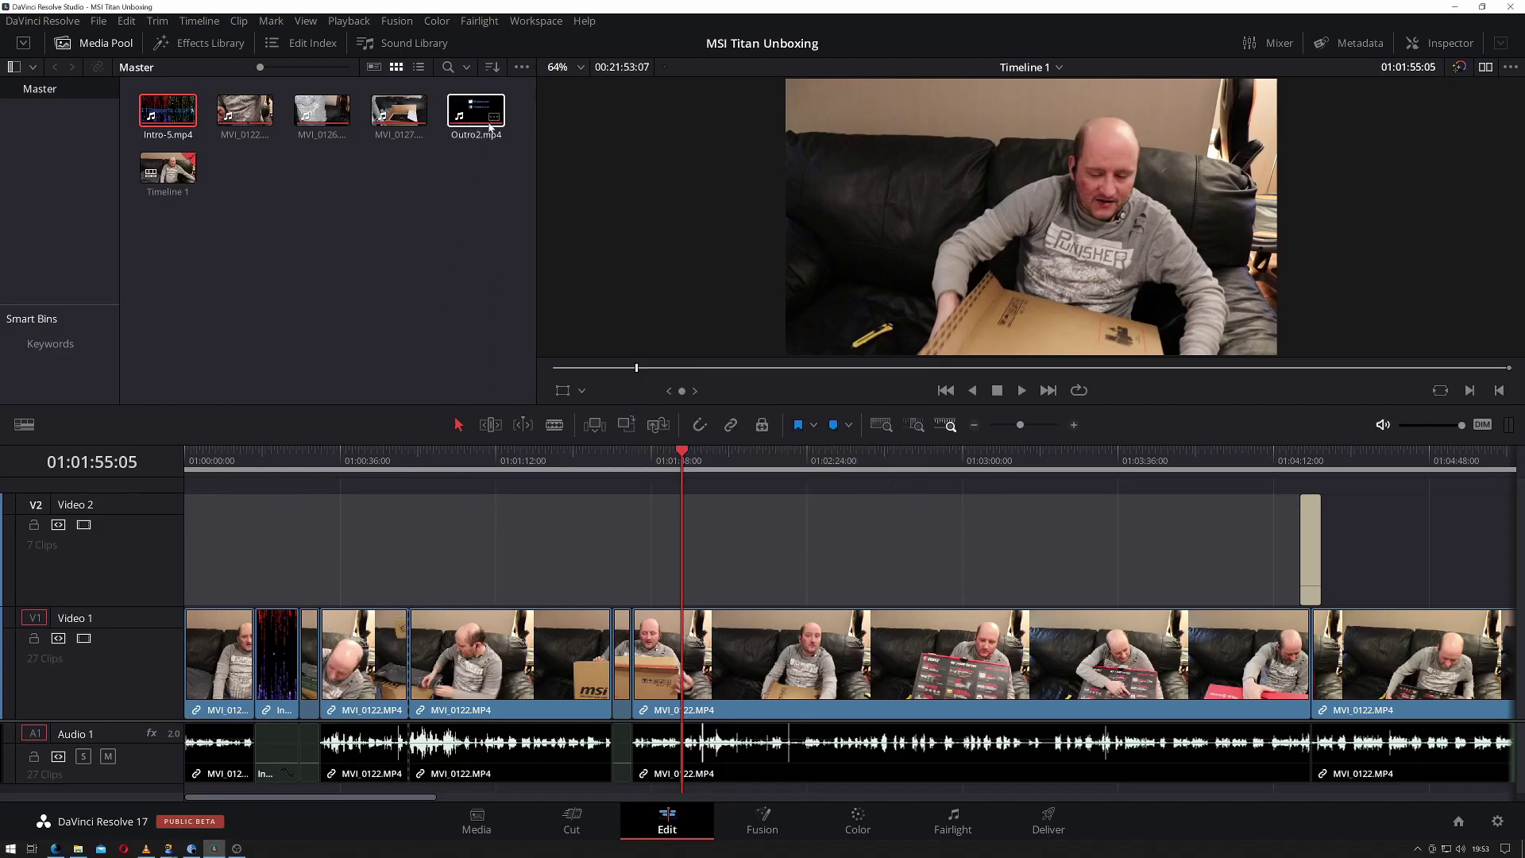
- Generate proxy media for Outro2.mp4, then leave the Master bin with nothing selected
click(460, 121)
right_click(459, 123)
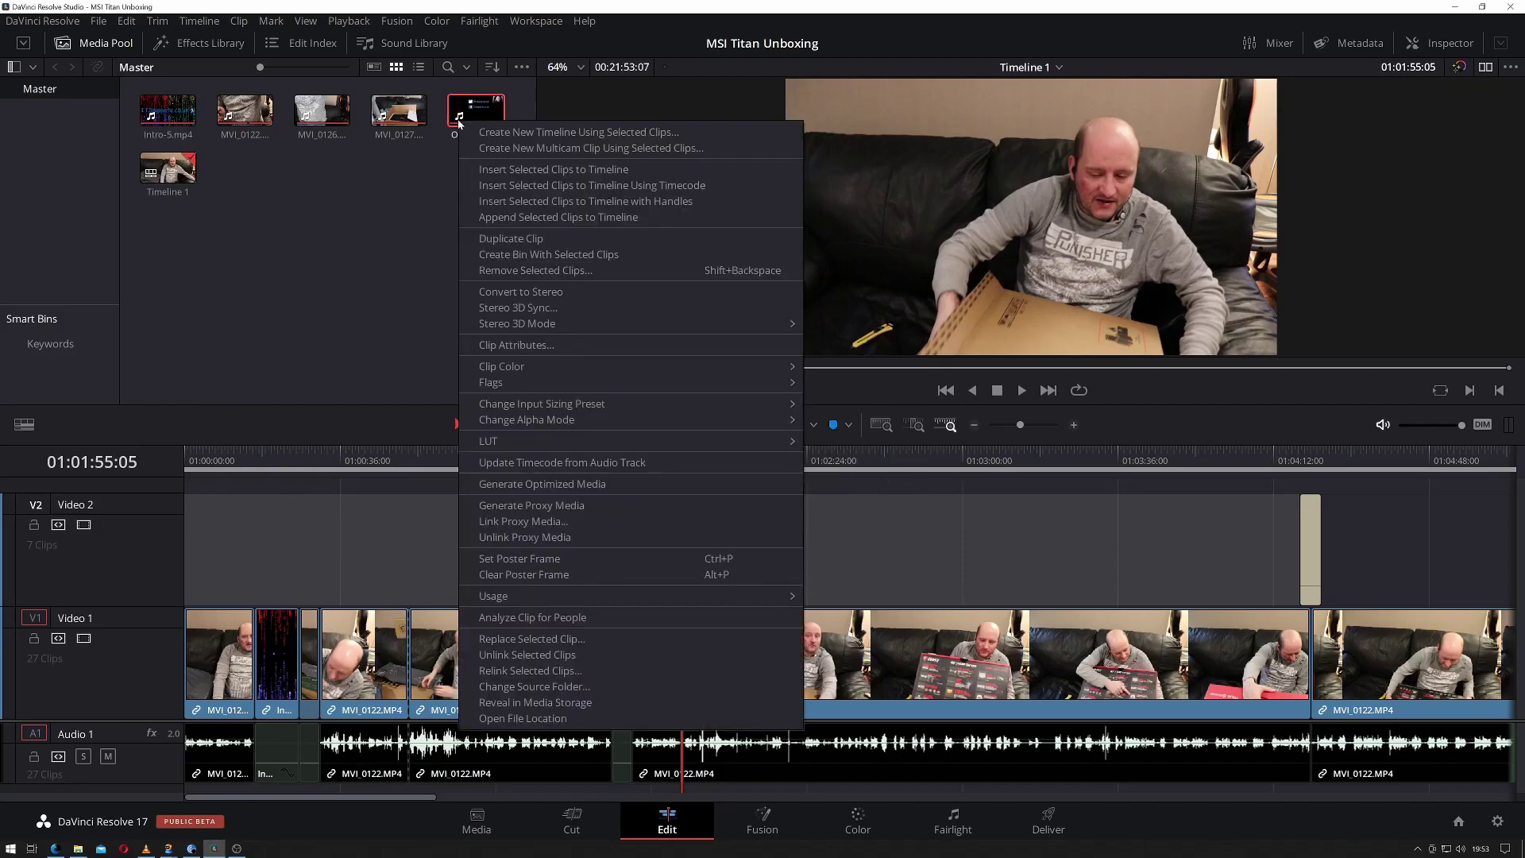
click(583, 506)
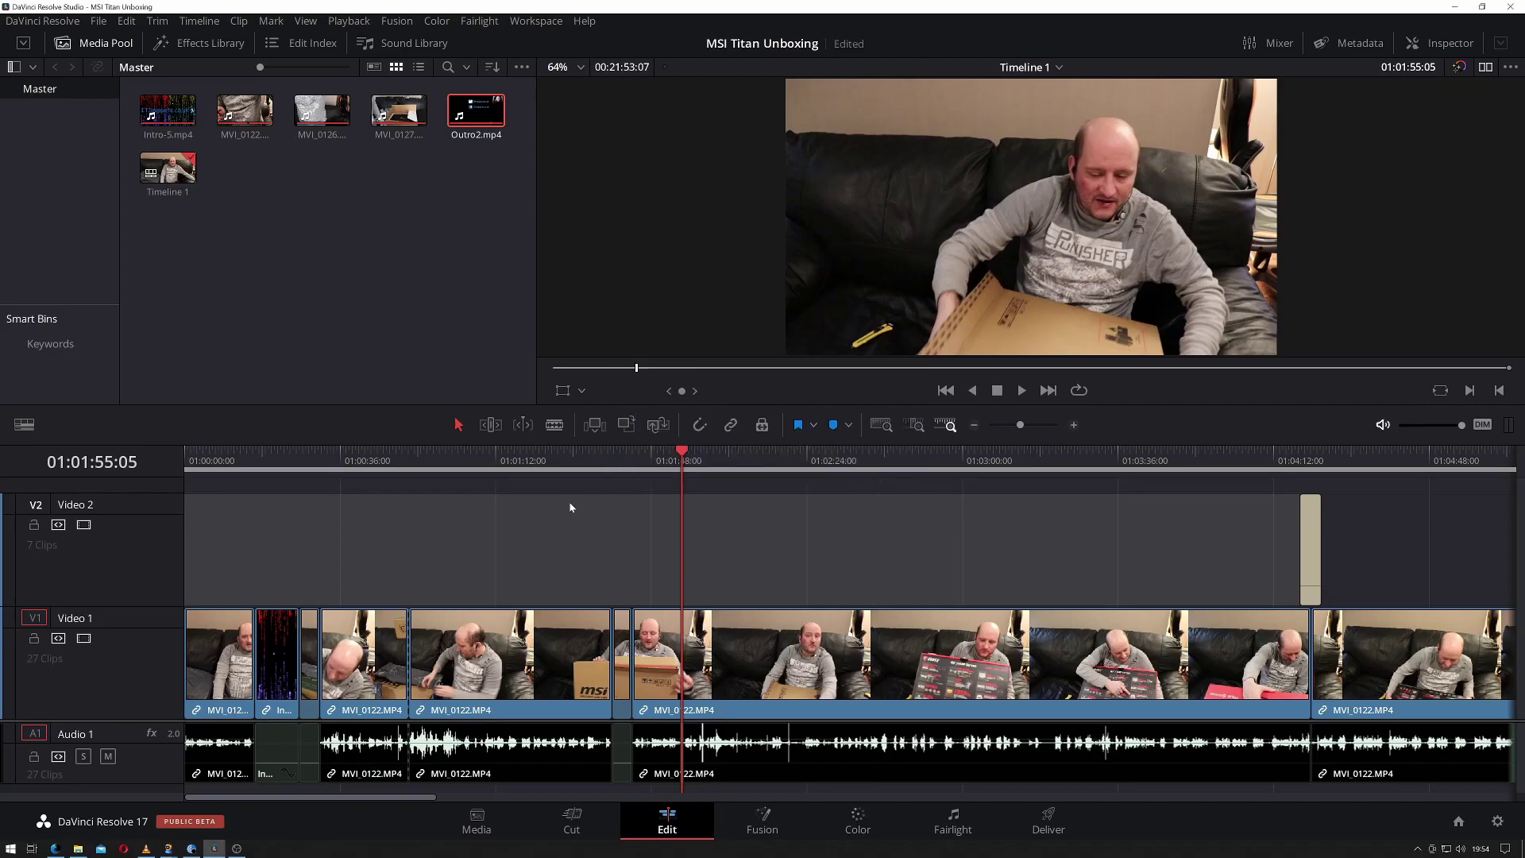
click(244, 111)
click(286, 151)
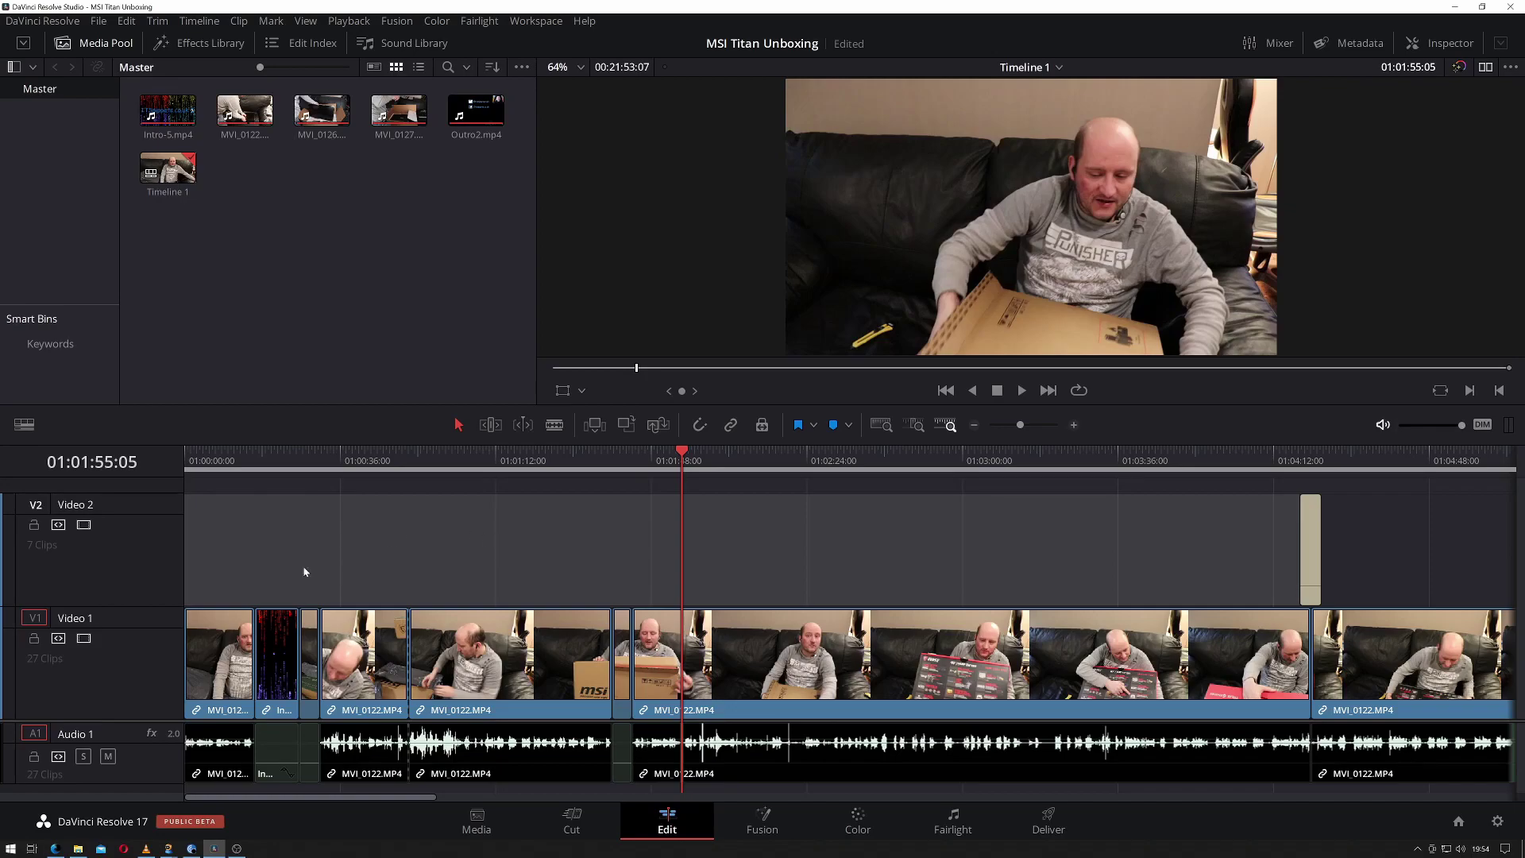
click(256, 469)
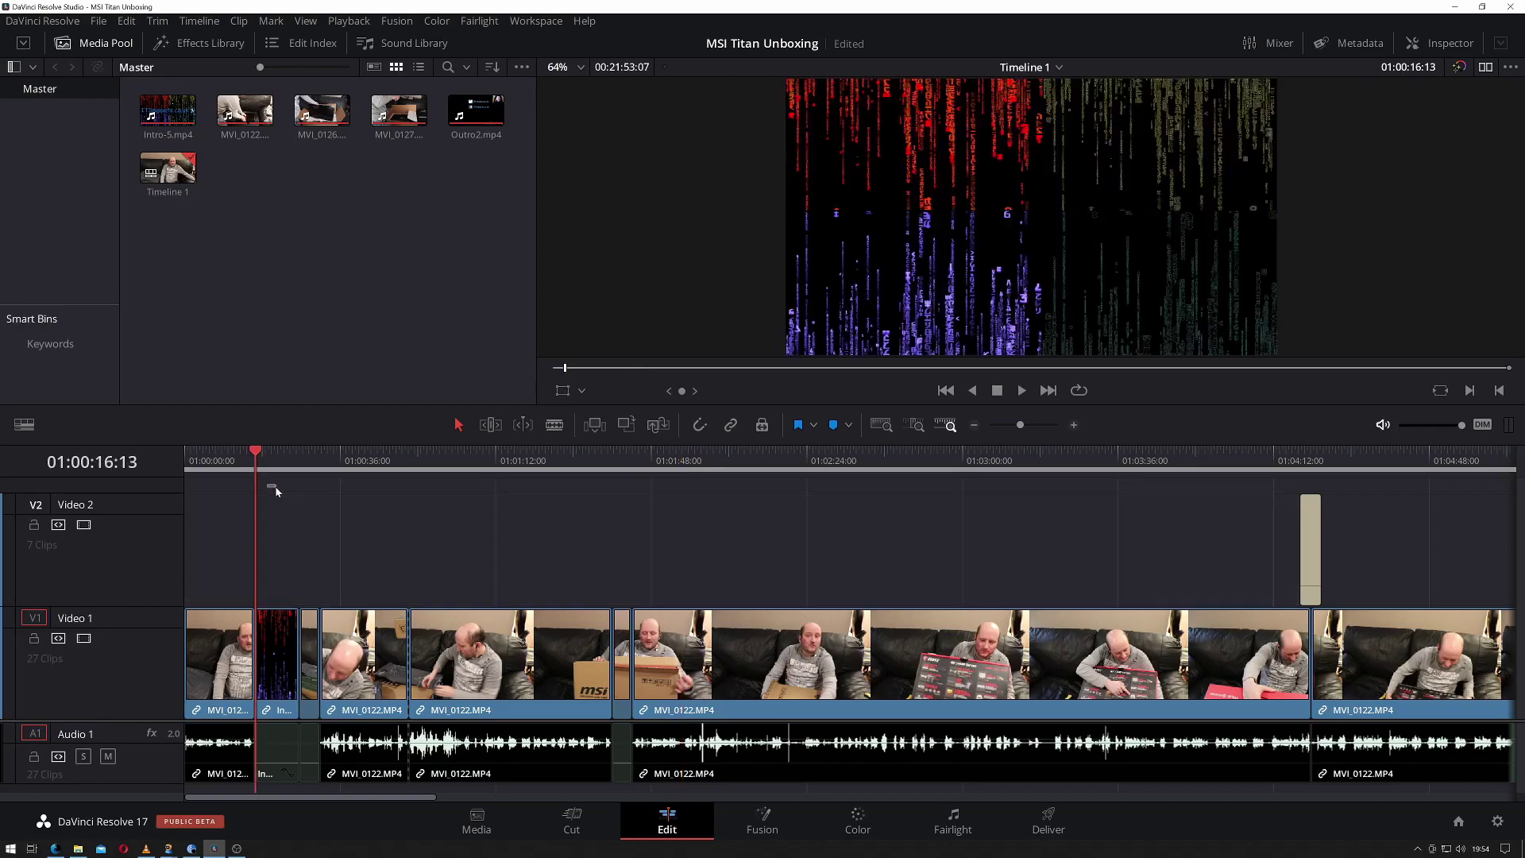
drag(271, 468, 277, 469)
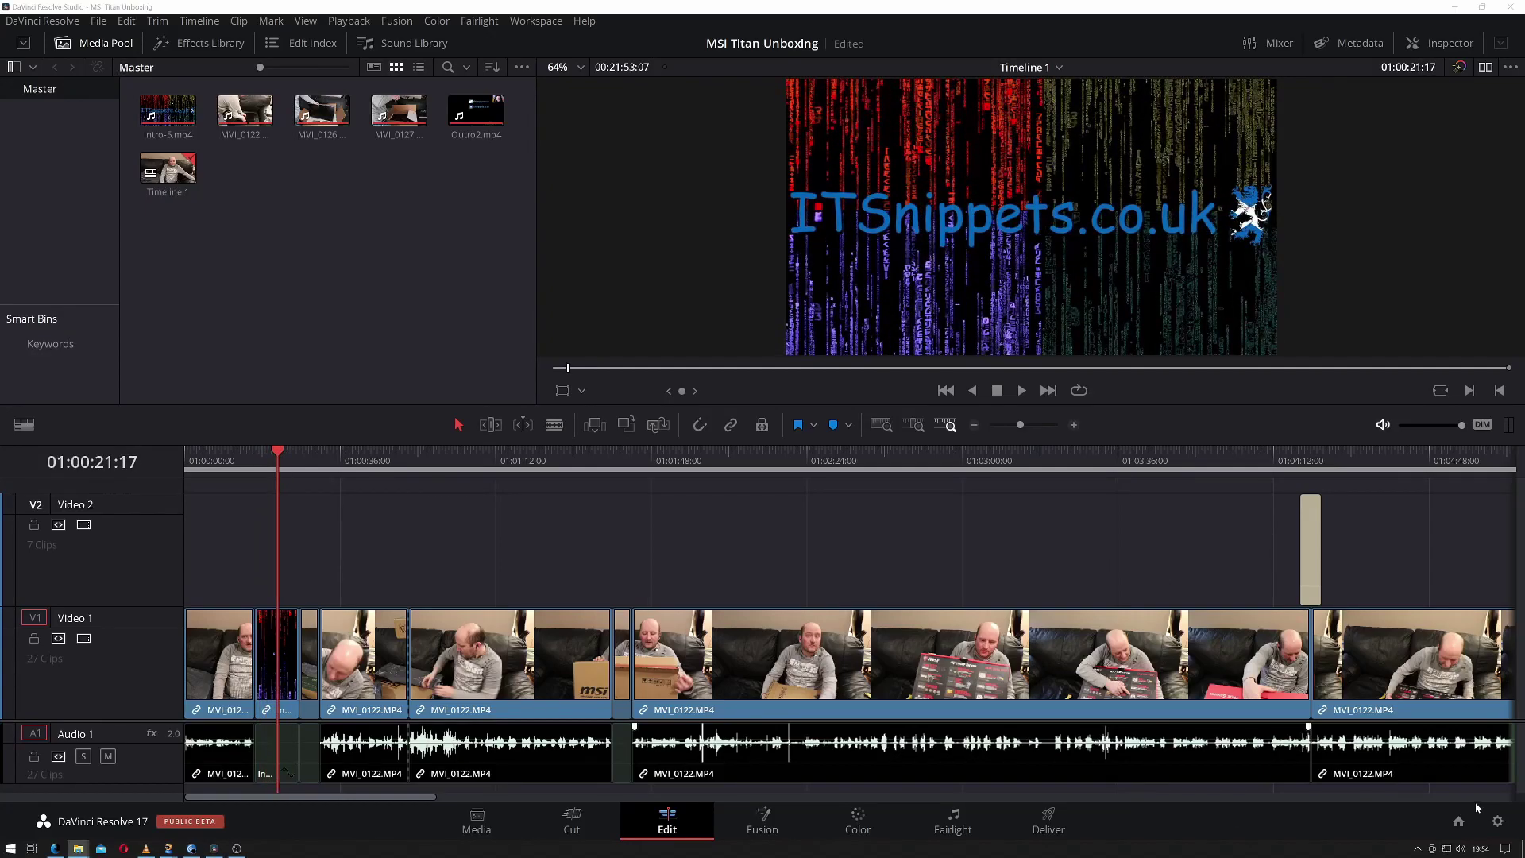
click(1440, 797)
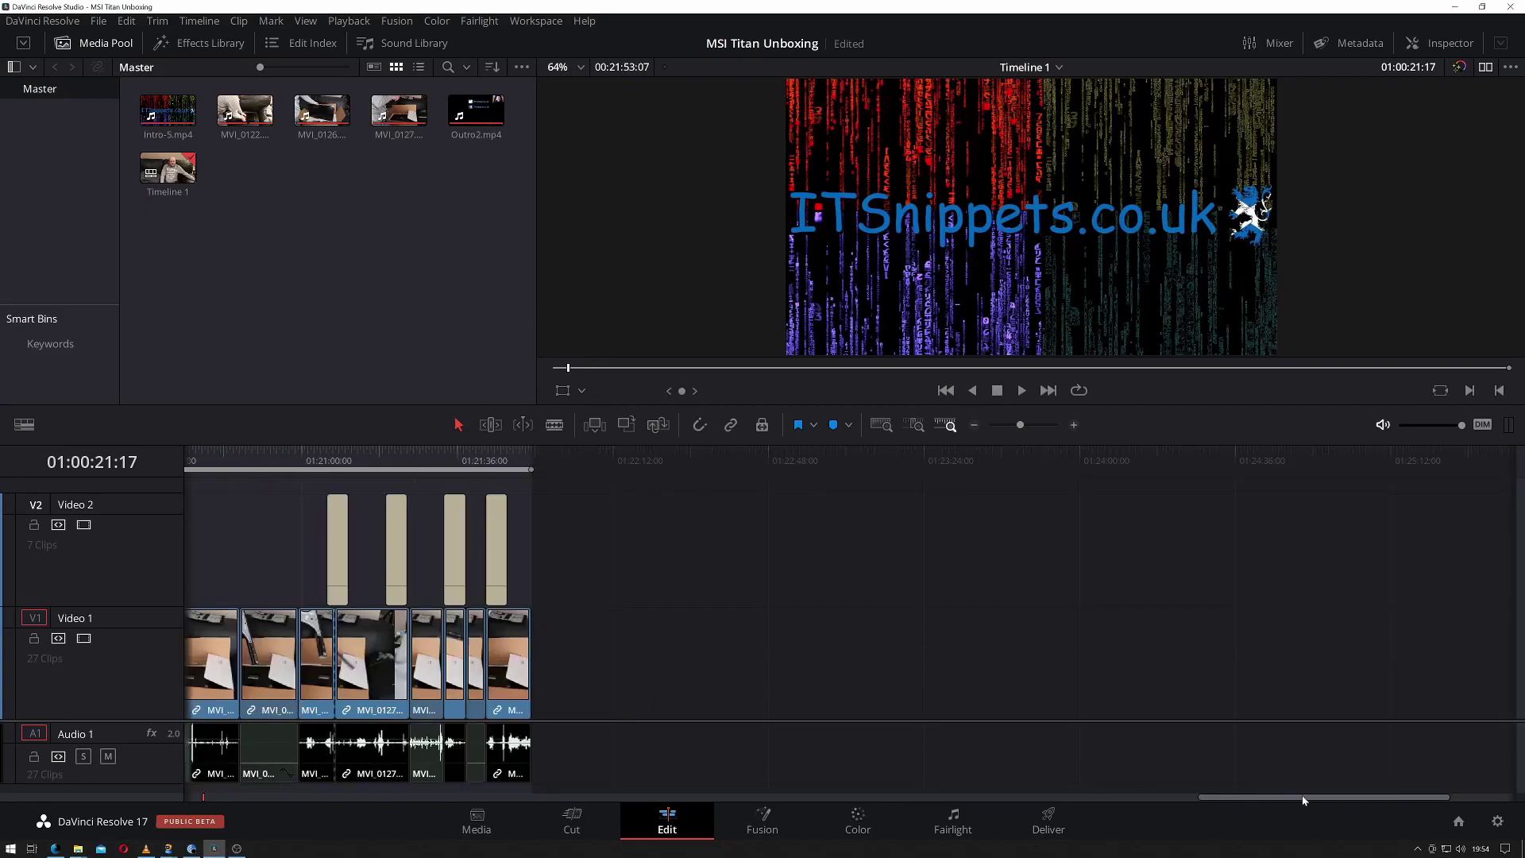
click(1014, 796)
drag(1013, 796, 741, 808)
drag(944, 484, 1004, 520)
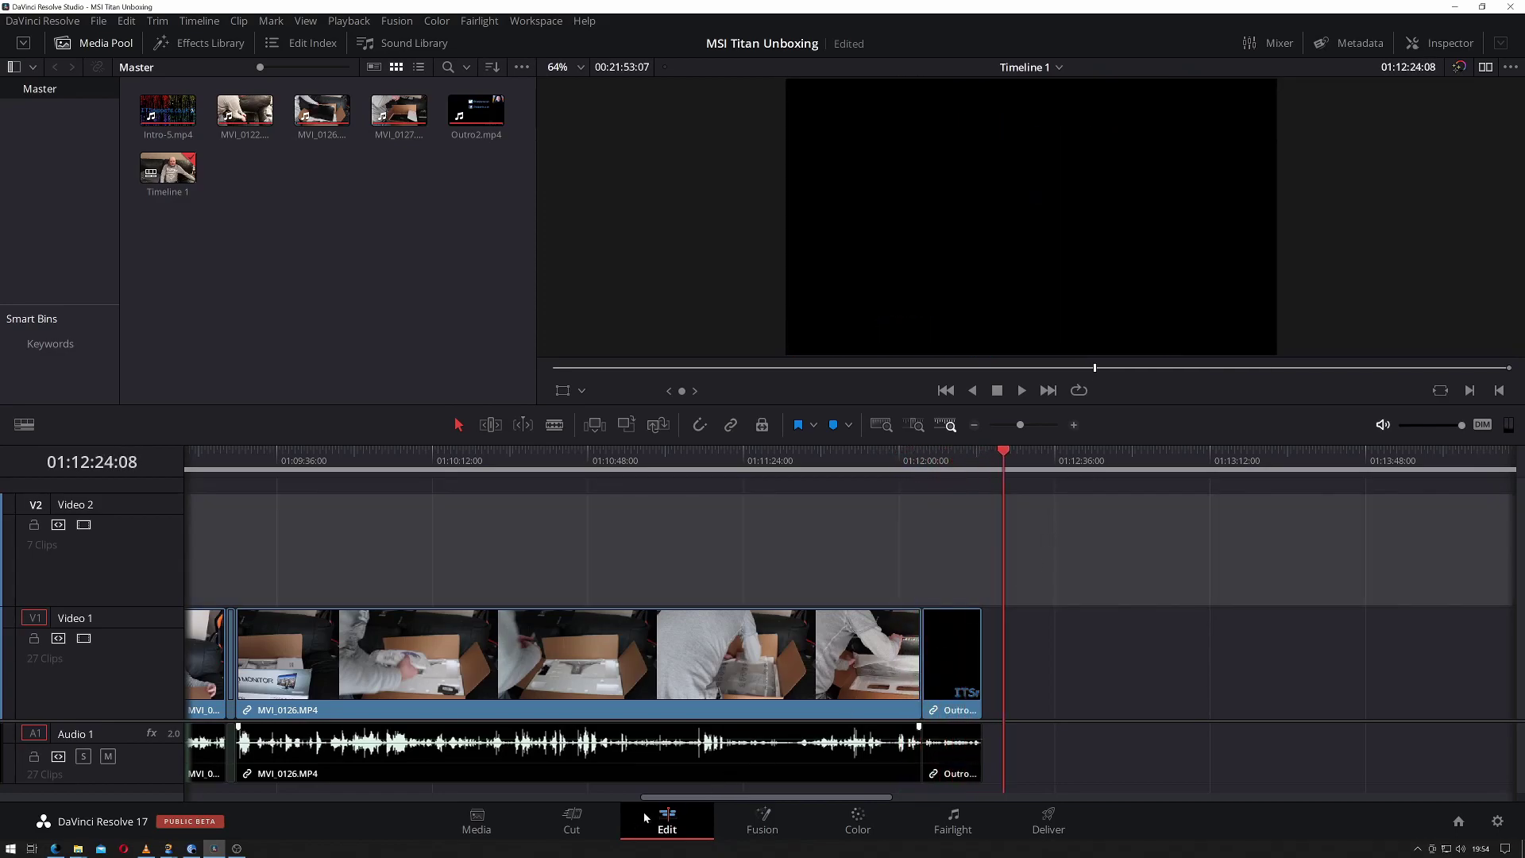
drag(695, 800, 239, 799)
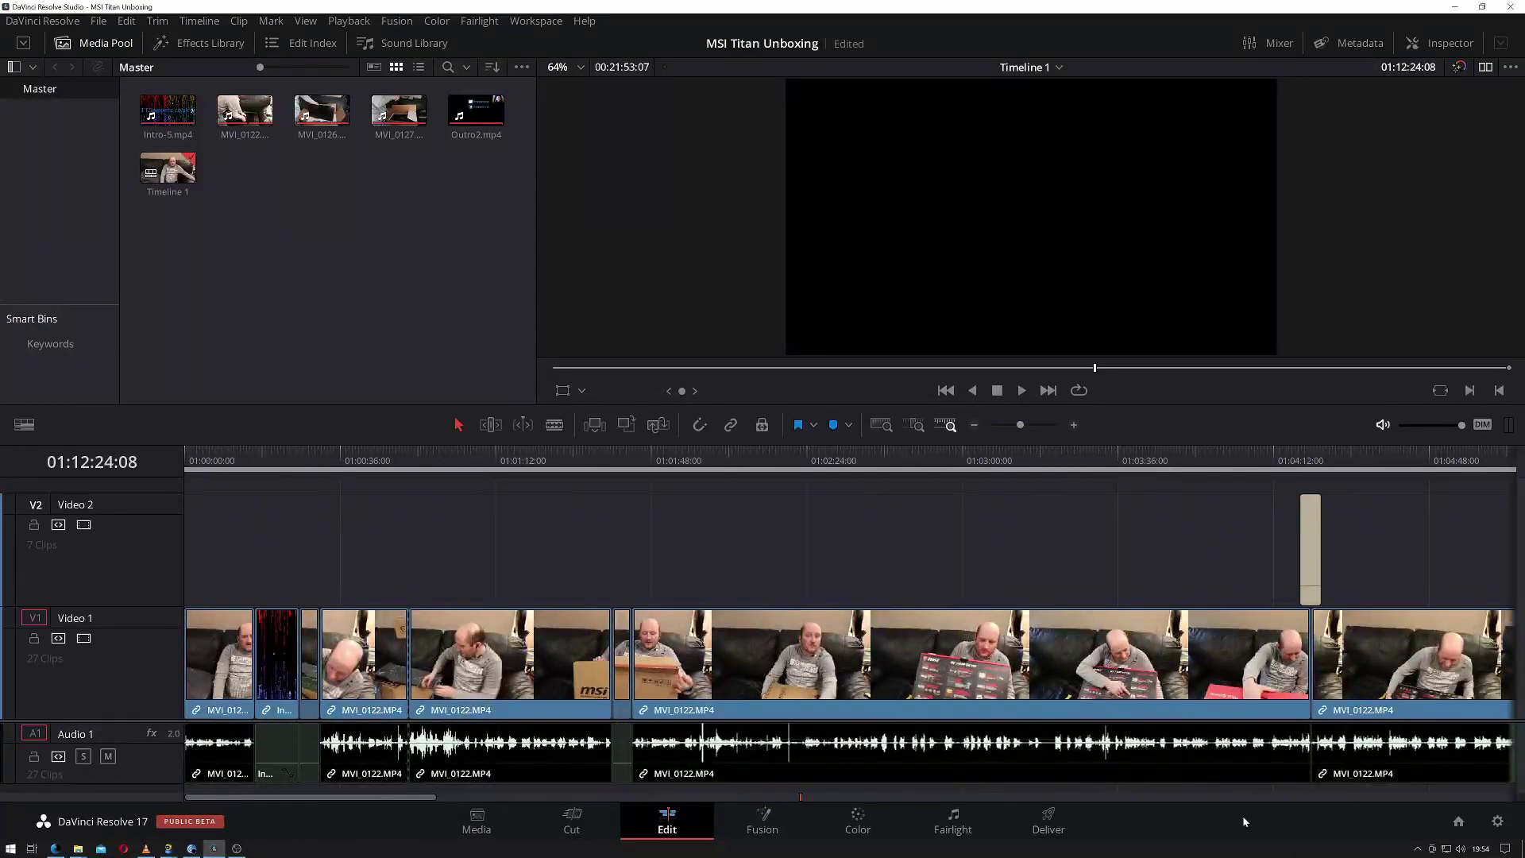
click(1497, 822)
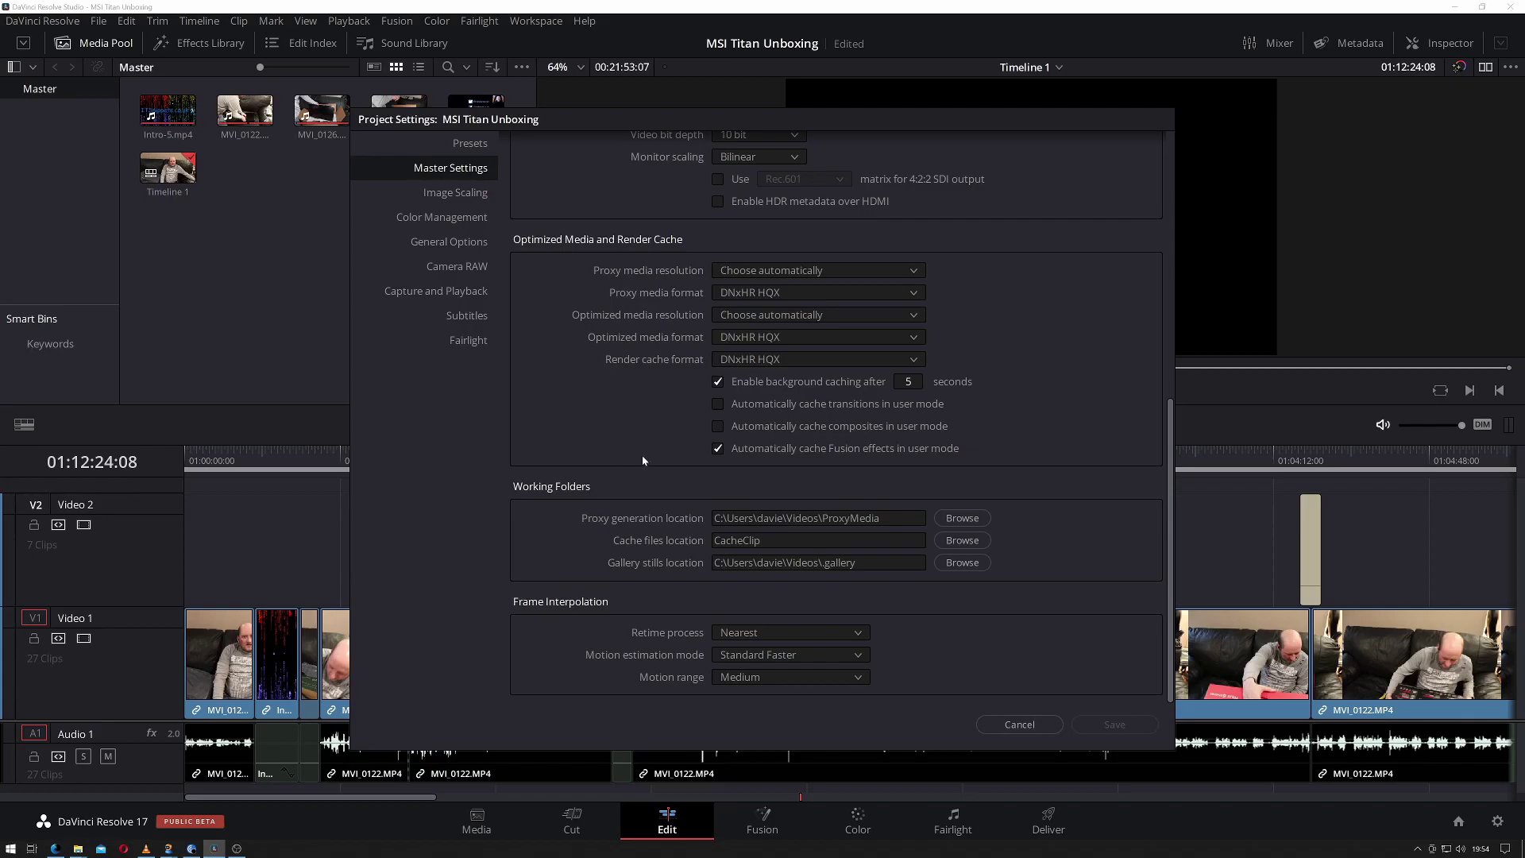
scroll(589, 452, up, 3)
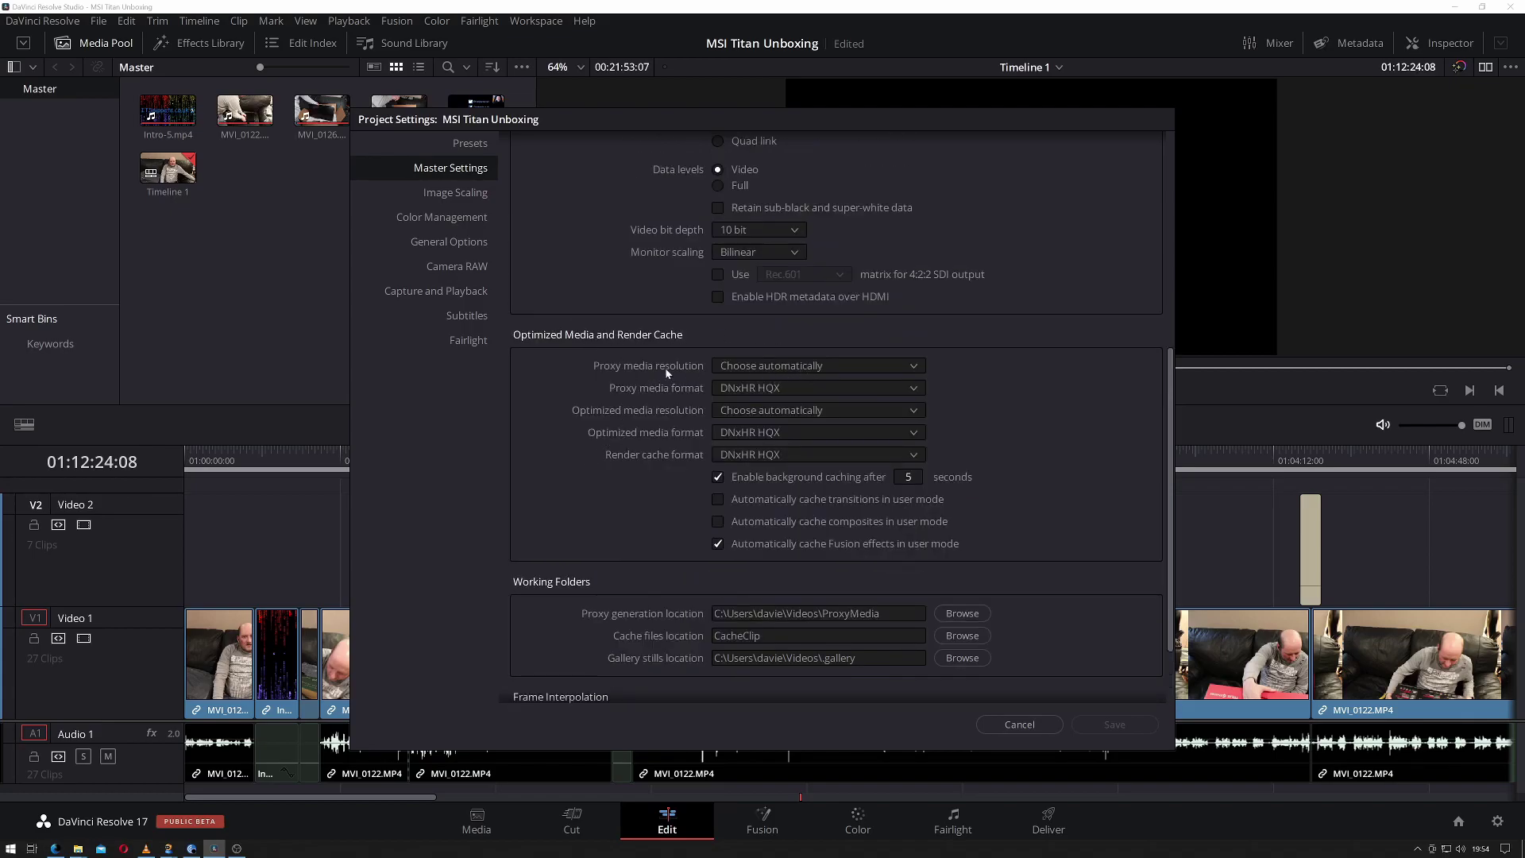
click(788, 367)
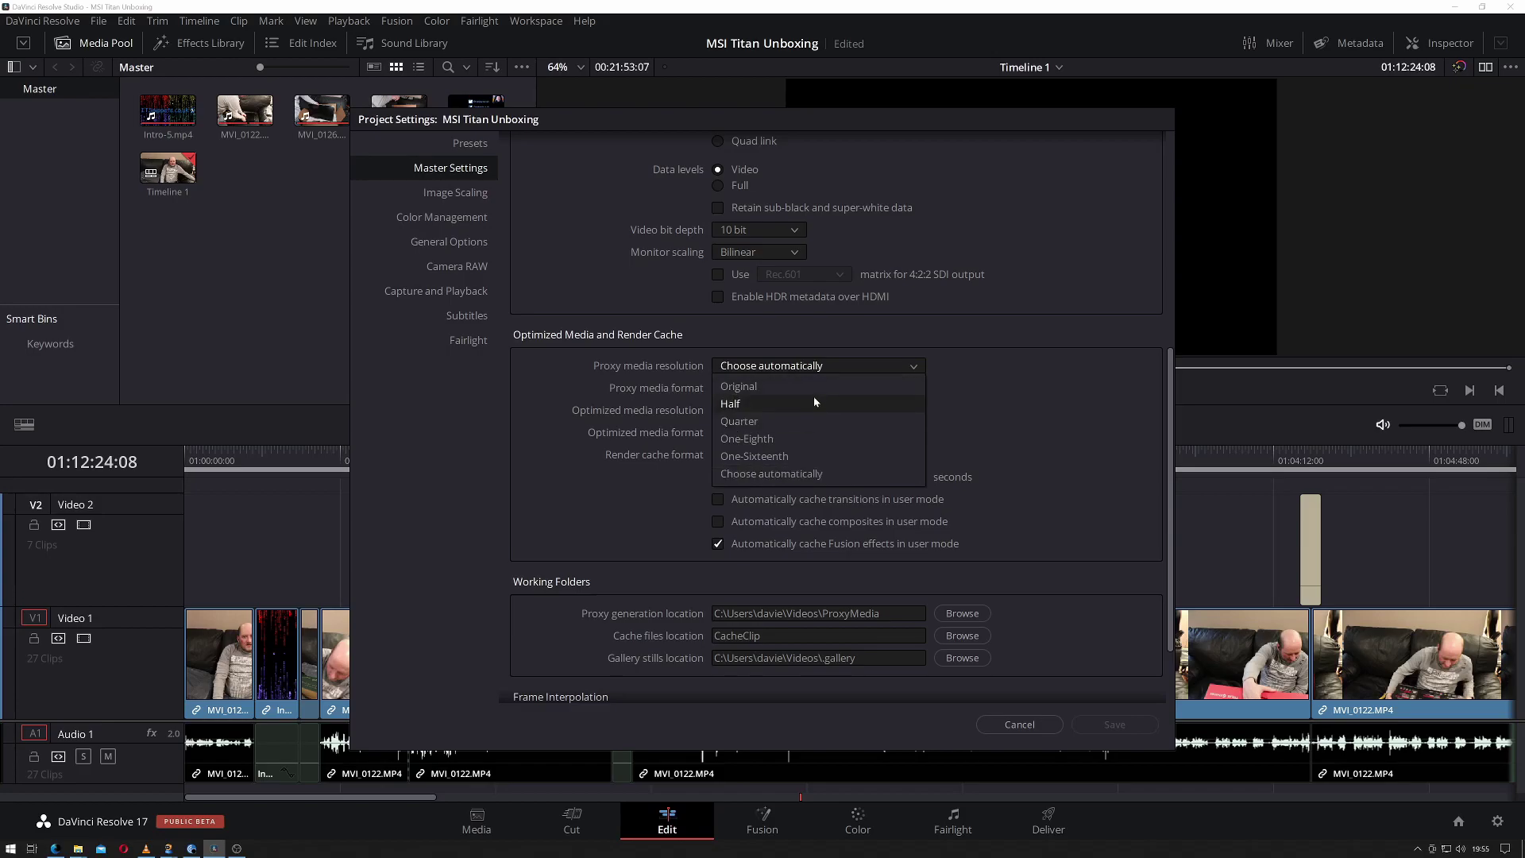
click(1023, 371)
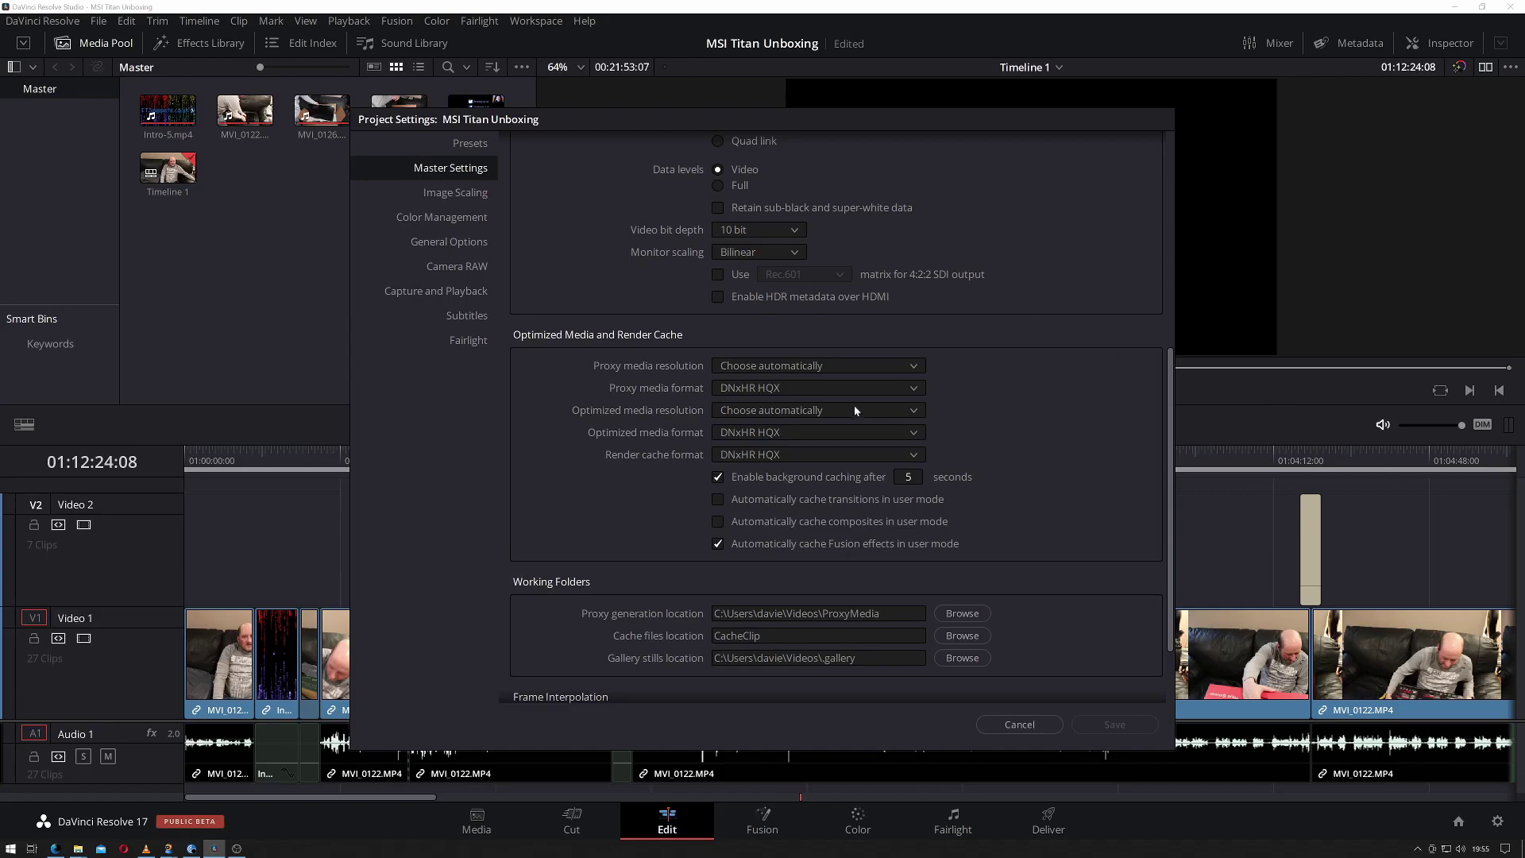
click(814, 388)
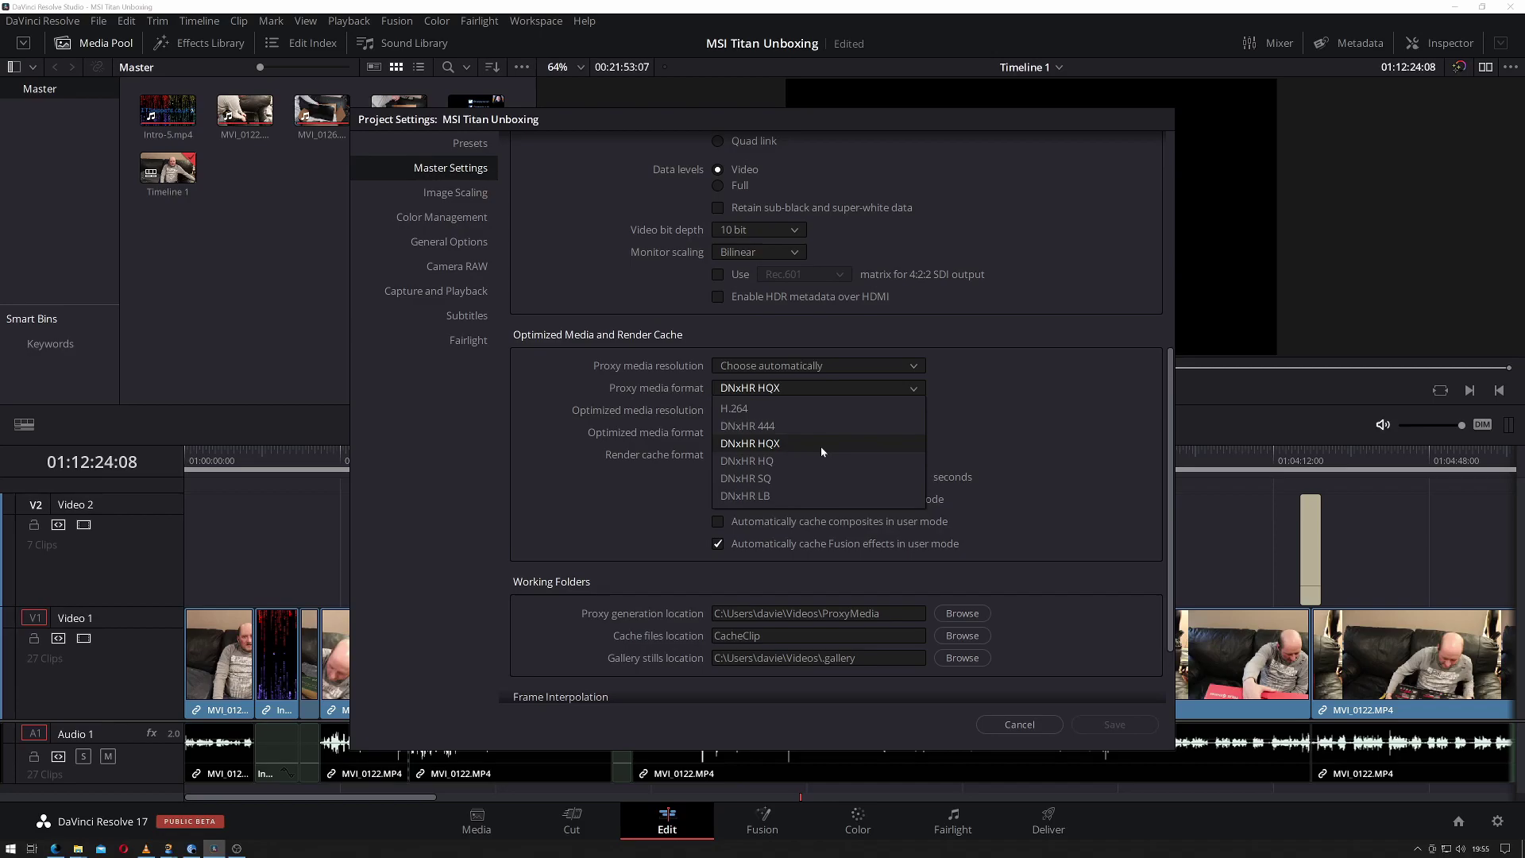
click(956, 447)
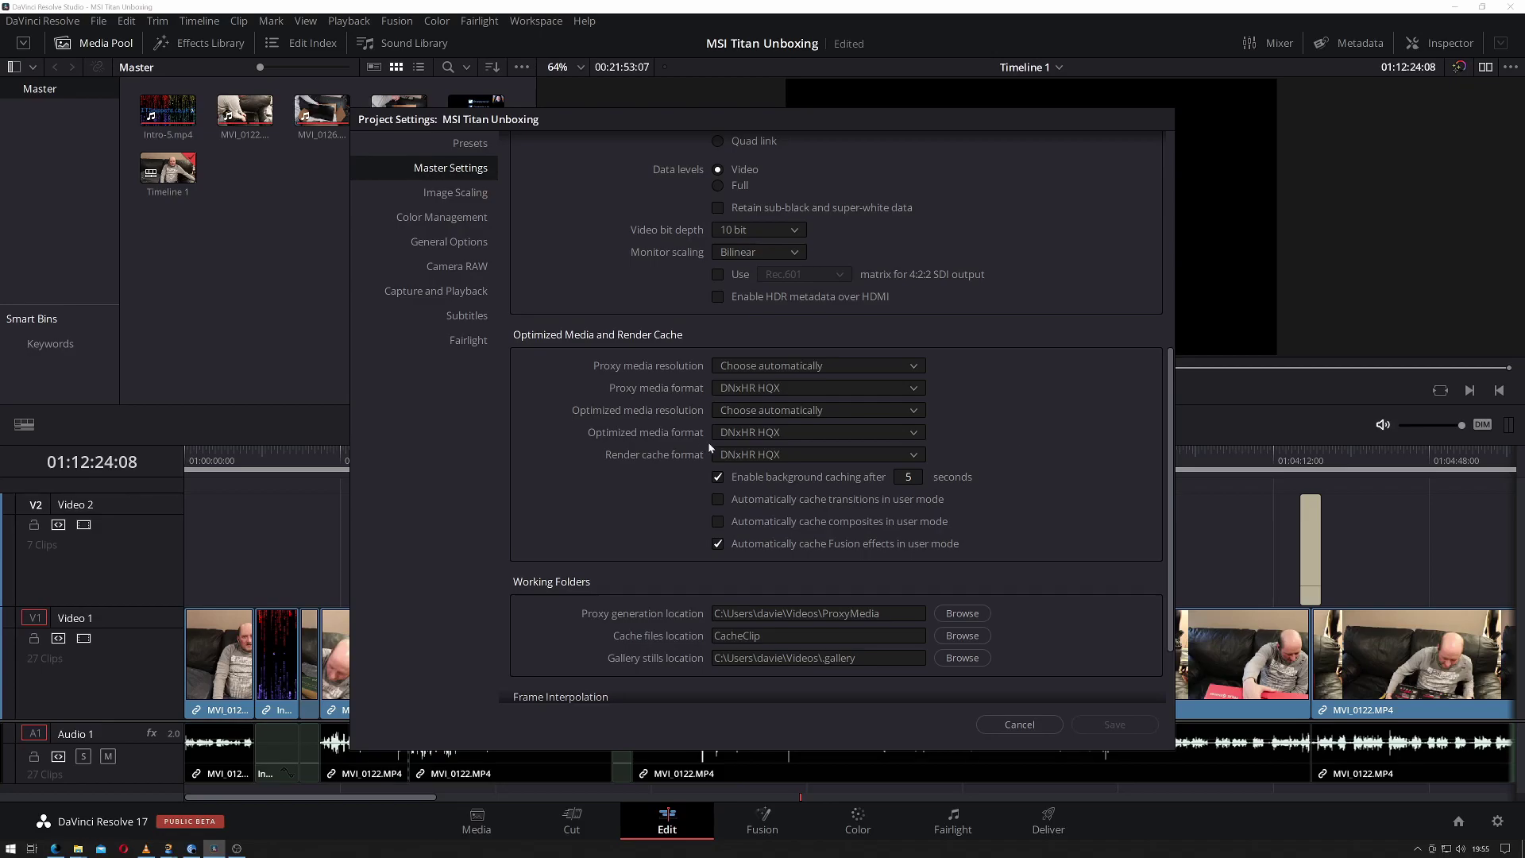
- Review optimized media (DNxHR HQX) and render cache formats unchanged, then reopen proxy media resolution
click(798, 437)
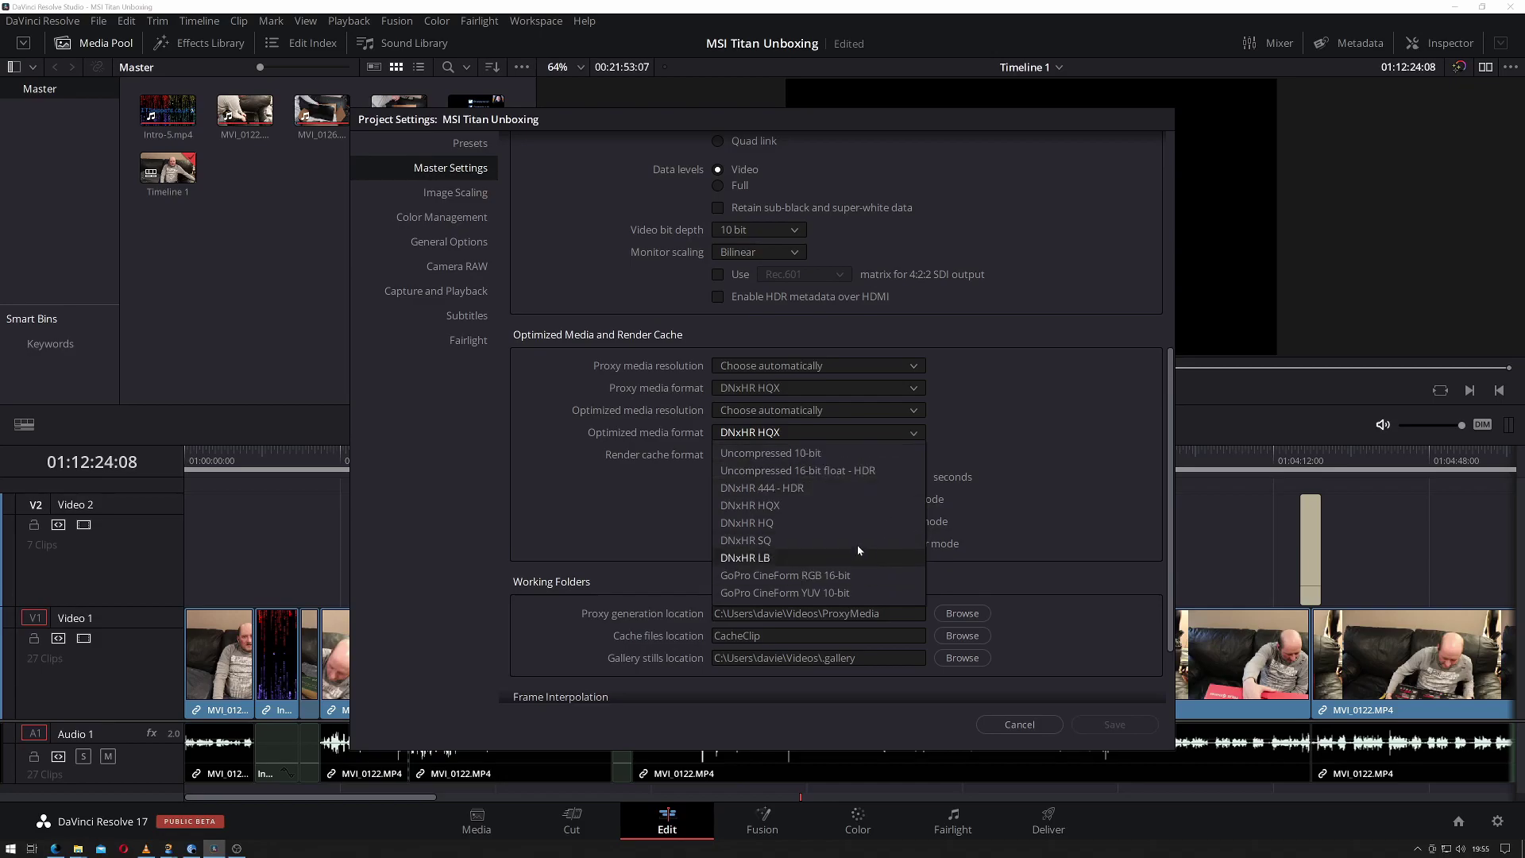
click(1069, 406)
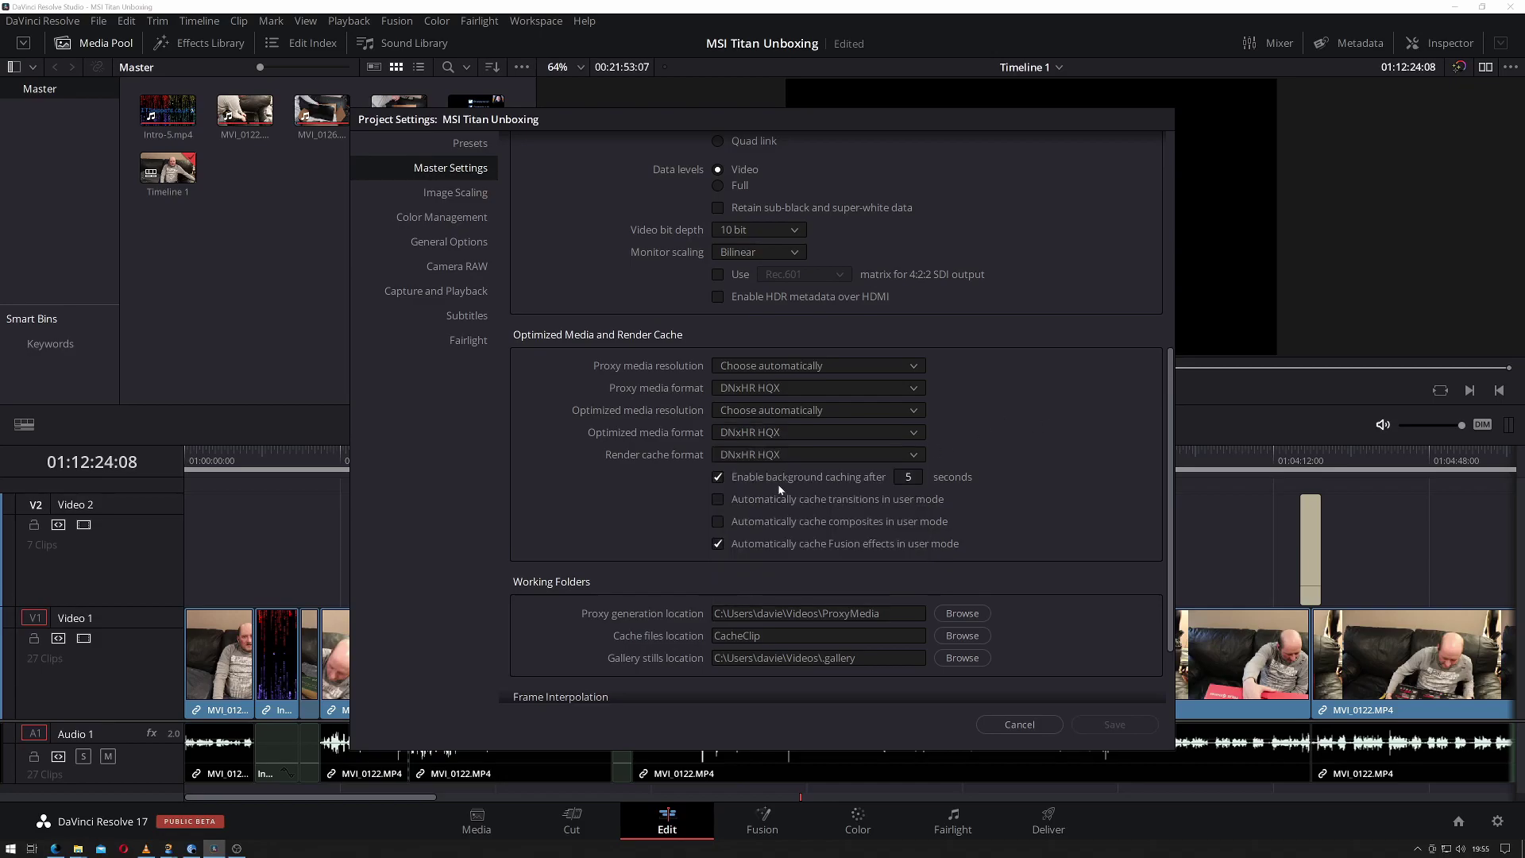
click(727, 459)
click(1049, 441)
click(810, 366)
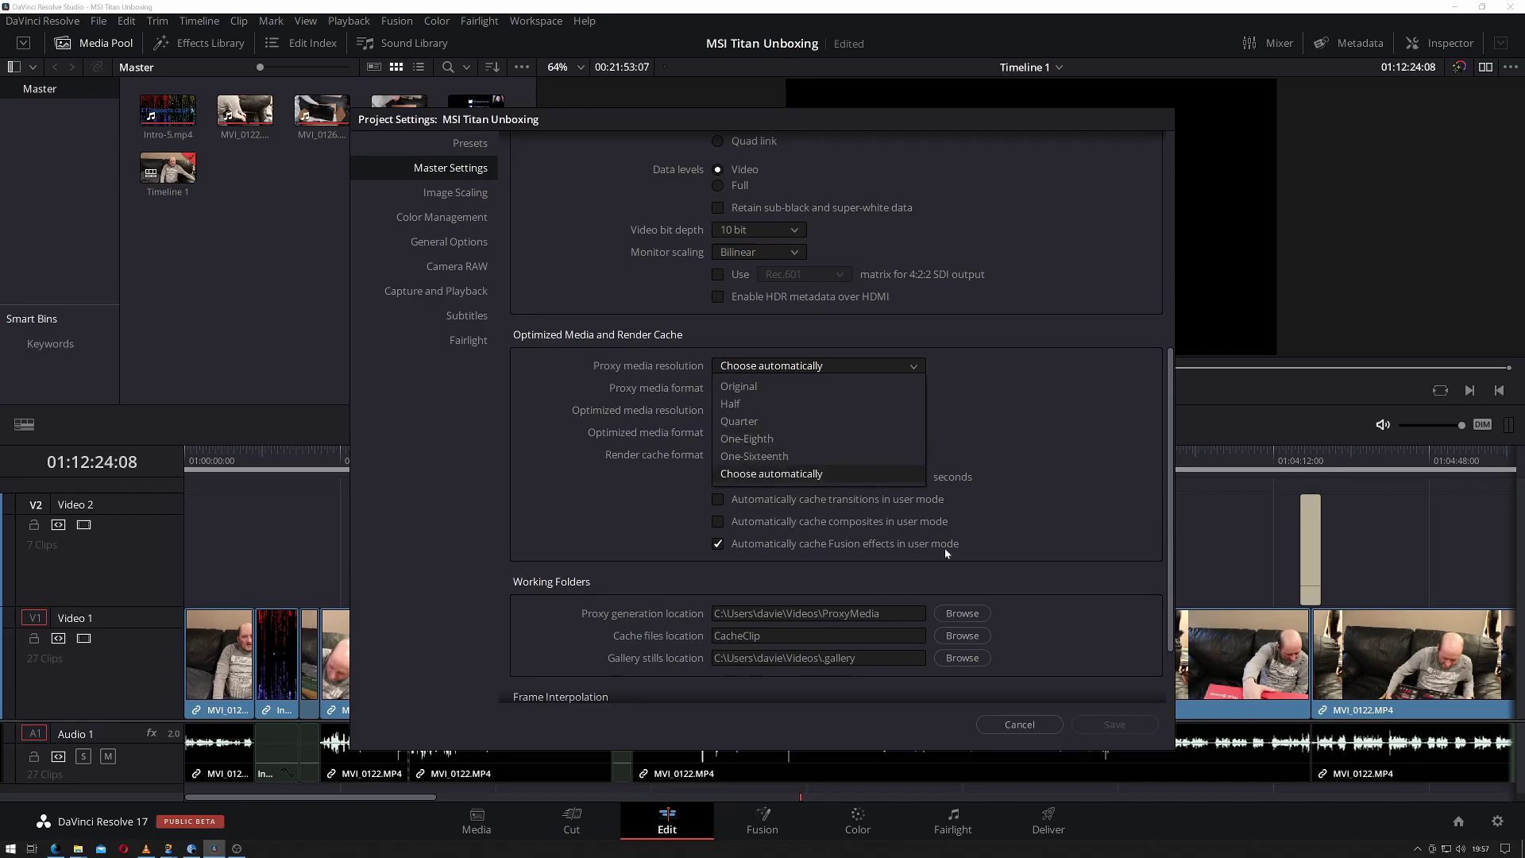
- Cancel Project Settings unchanged and generate proxy media for the MVI_0122 clip
click(1051, 693)
click(1019, 724)
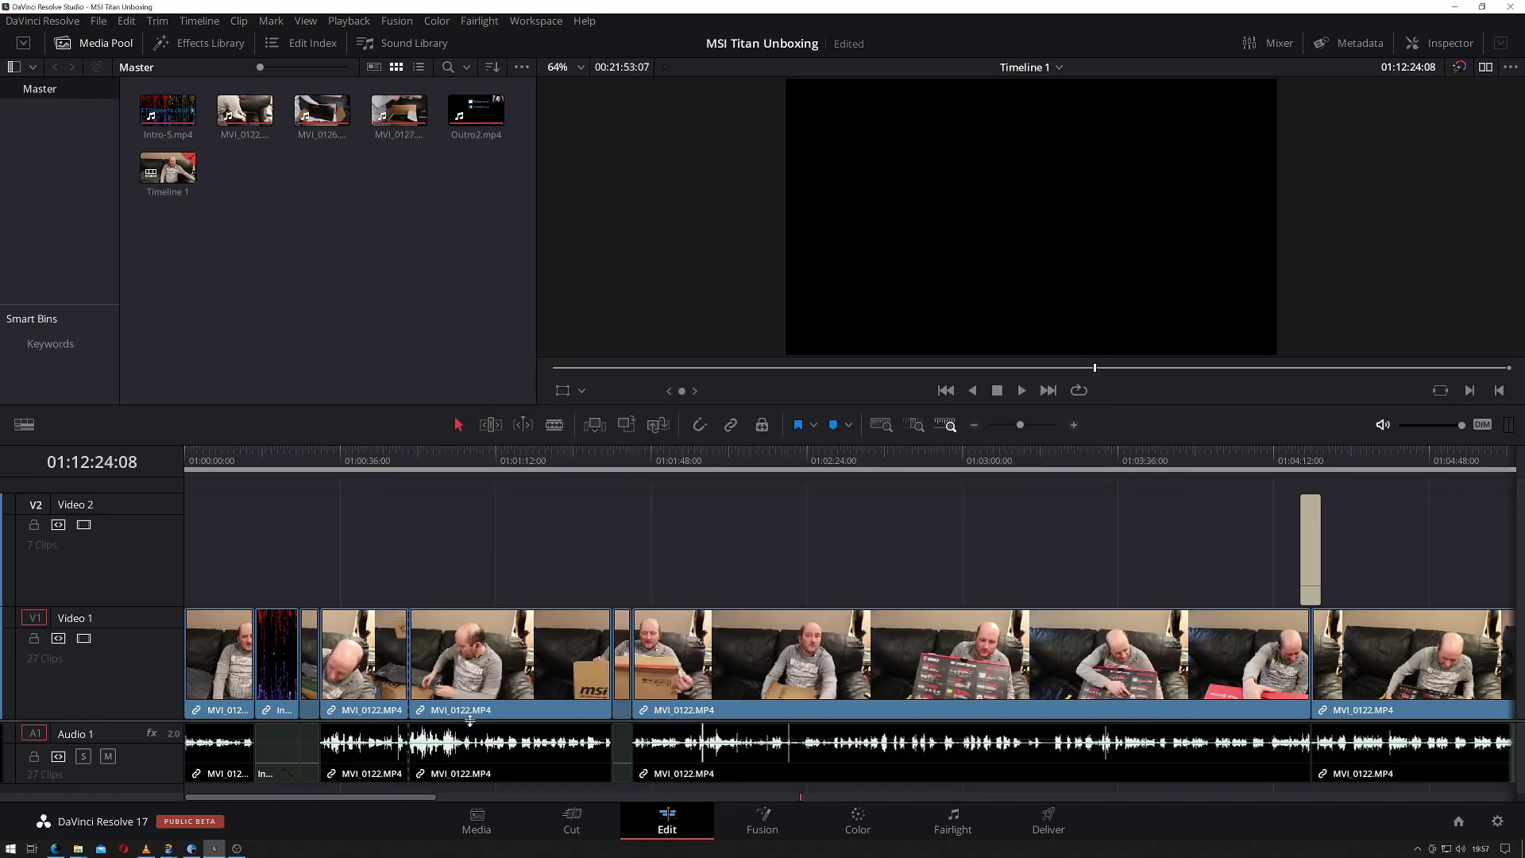
click(244, 109)
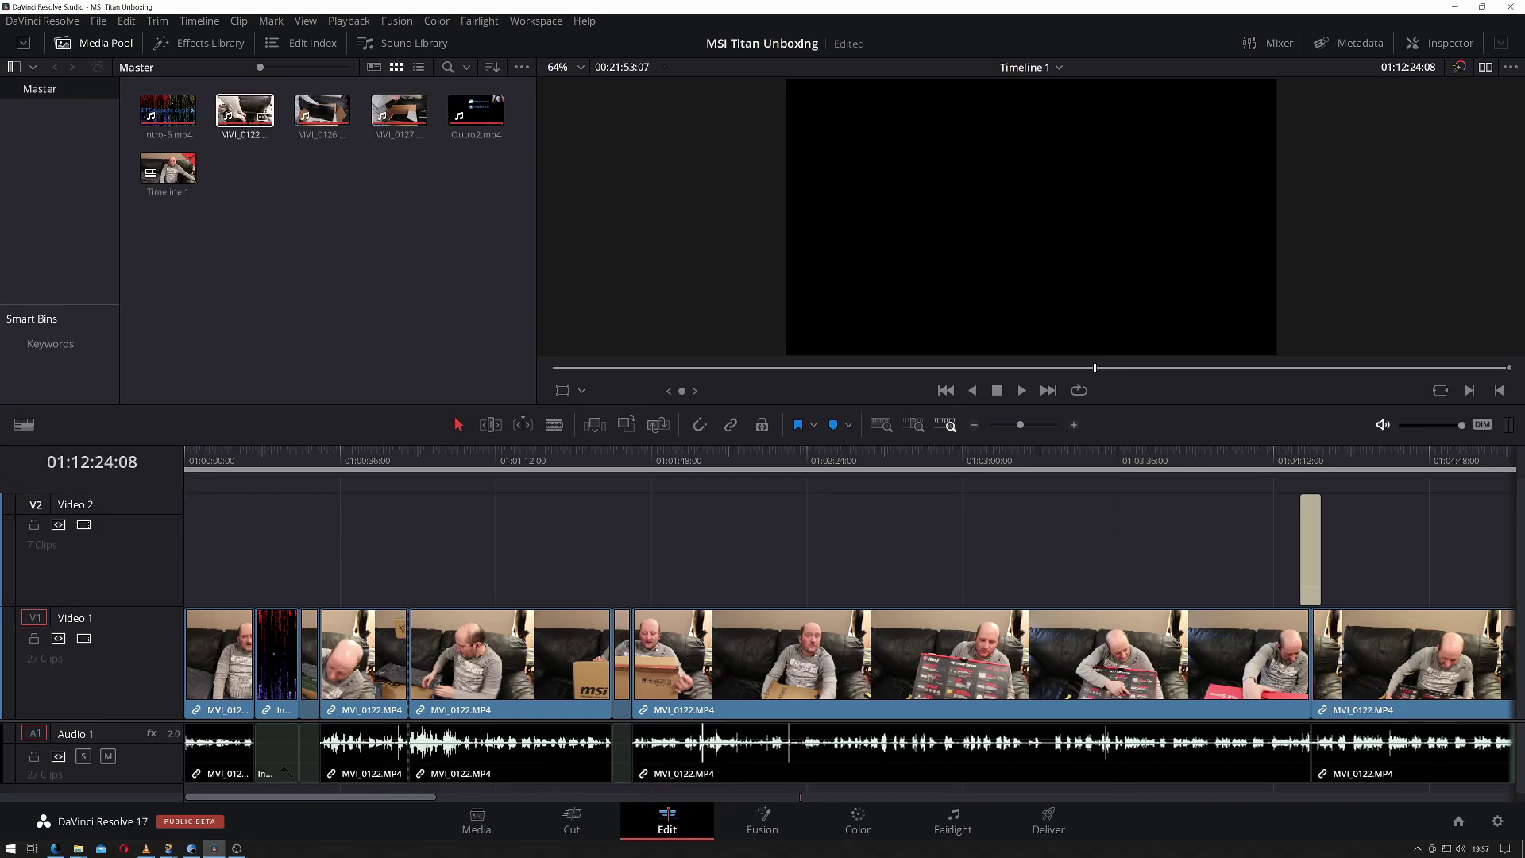
right_click(240, 108)
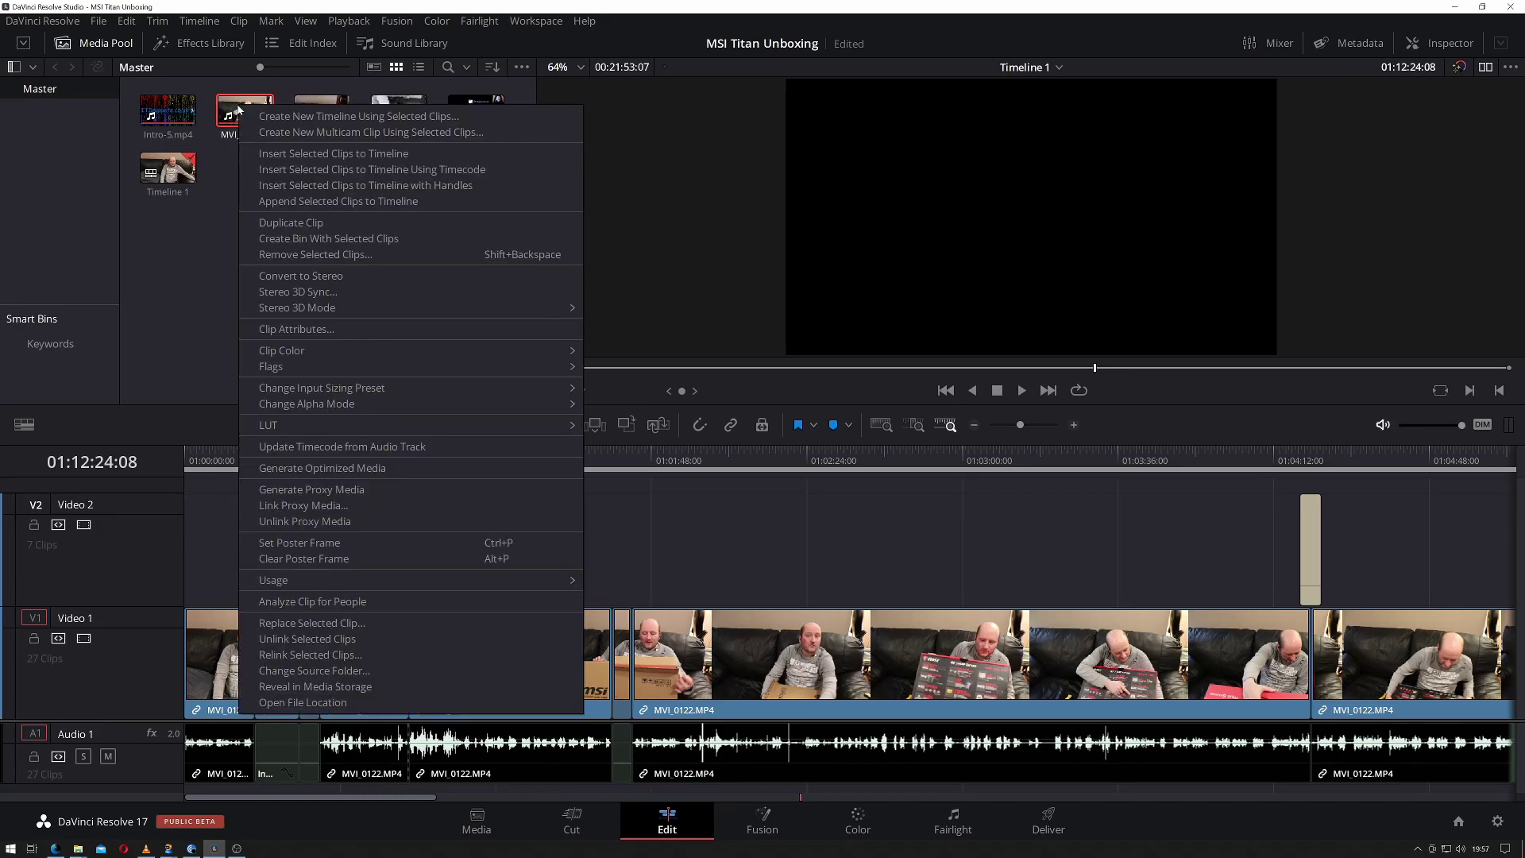
click(359, 490)
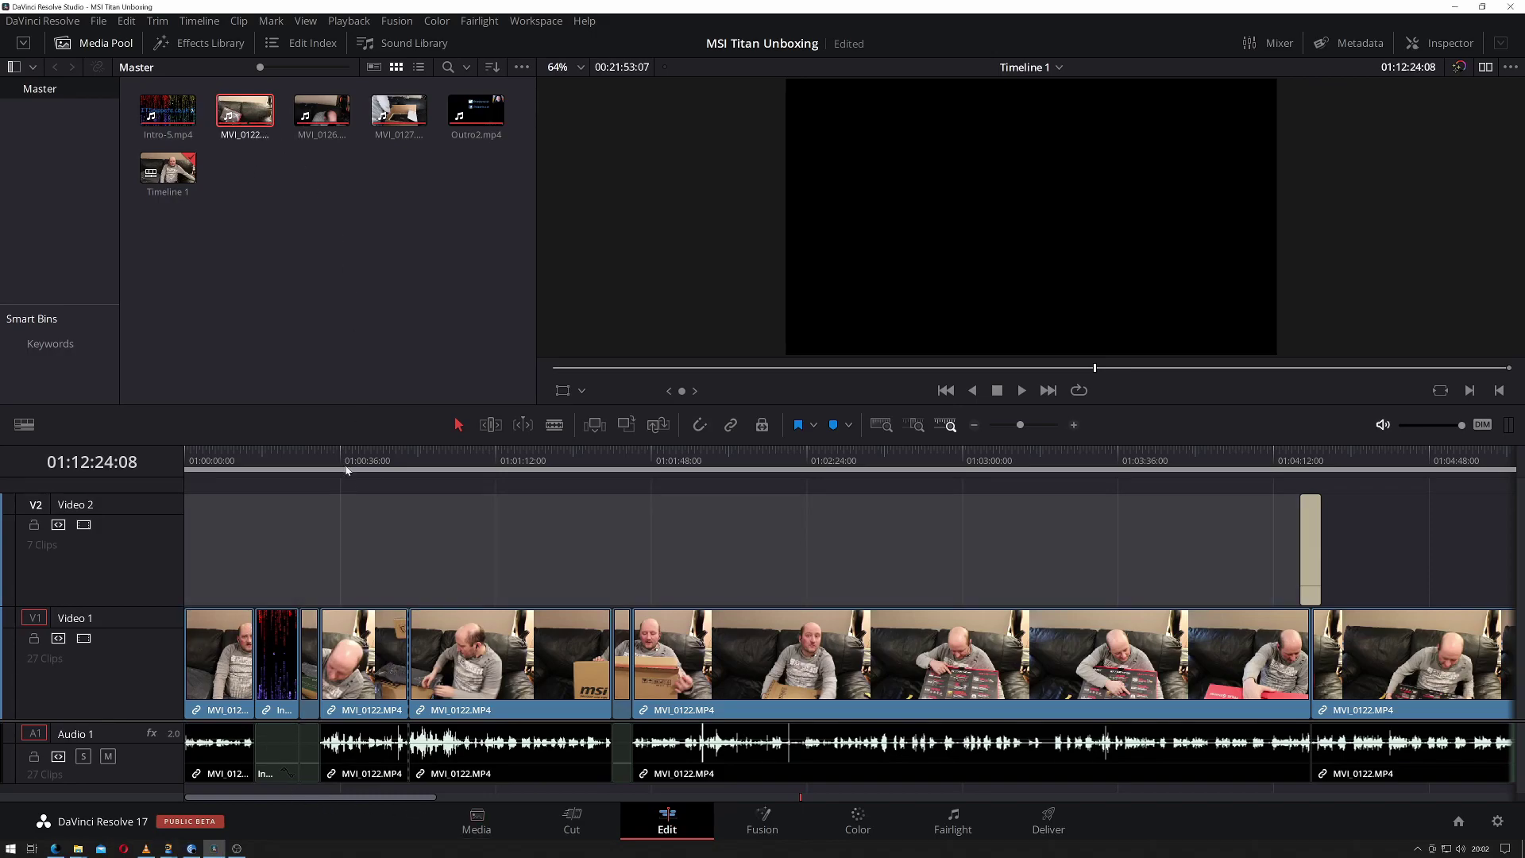
- Scrub to about 01:00:43, play Timeline 1, then drag the playhead back to 01:00:00:00
drag(340, 472, 533, 511)
key(space)
drag(534, 451, 164, 455)
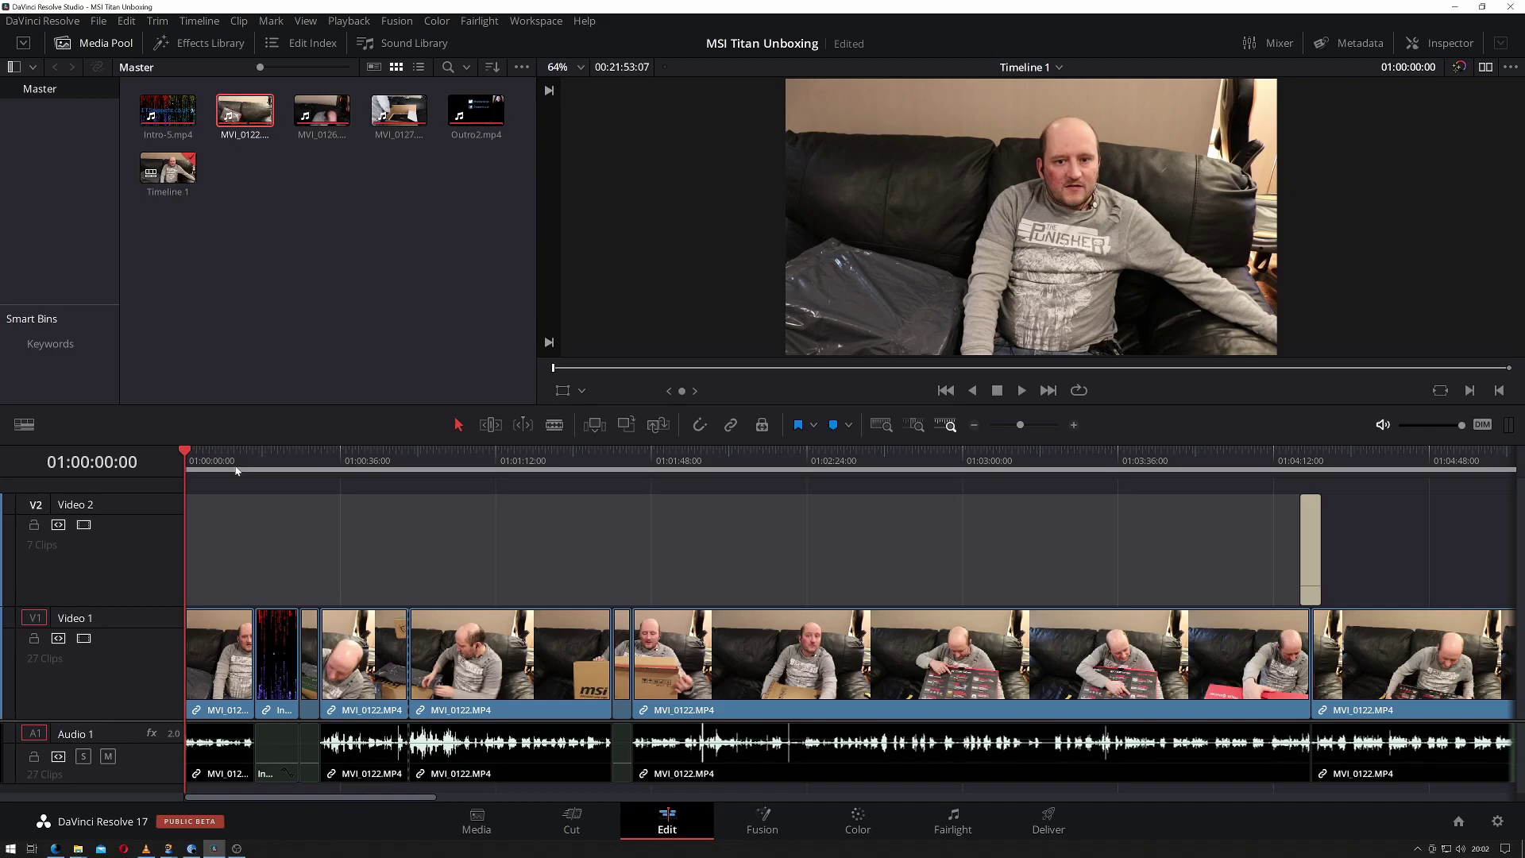
- On the Deliver page, expand Advanced Settings to reveal Use proxy media unticked, briefly revisiting Edit
click(1048, 821)
drag(359, 284, 360, 311)
scroll(356, 311, down, 2)
click(93, 356)
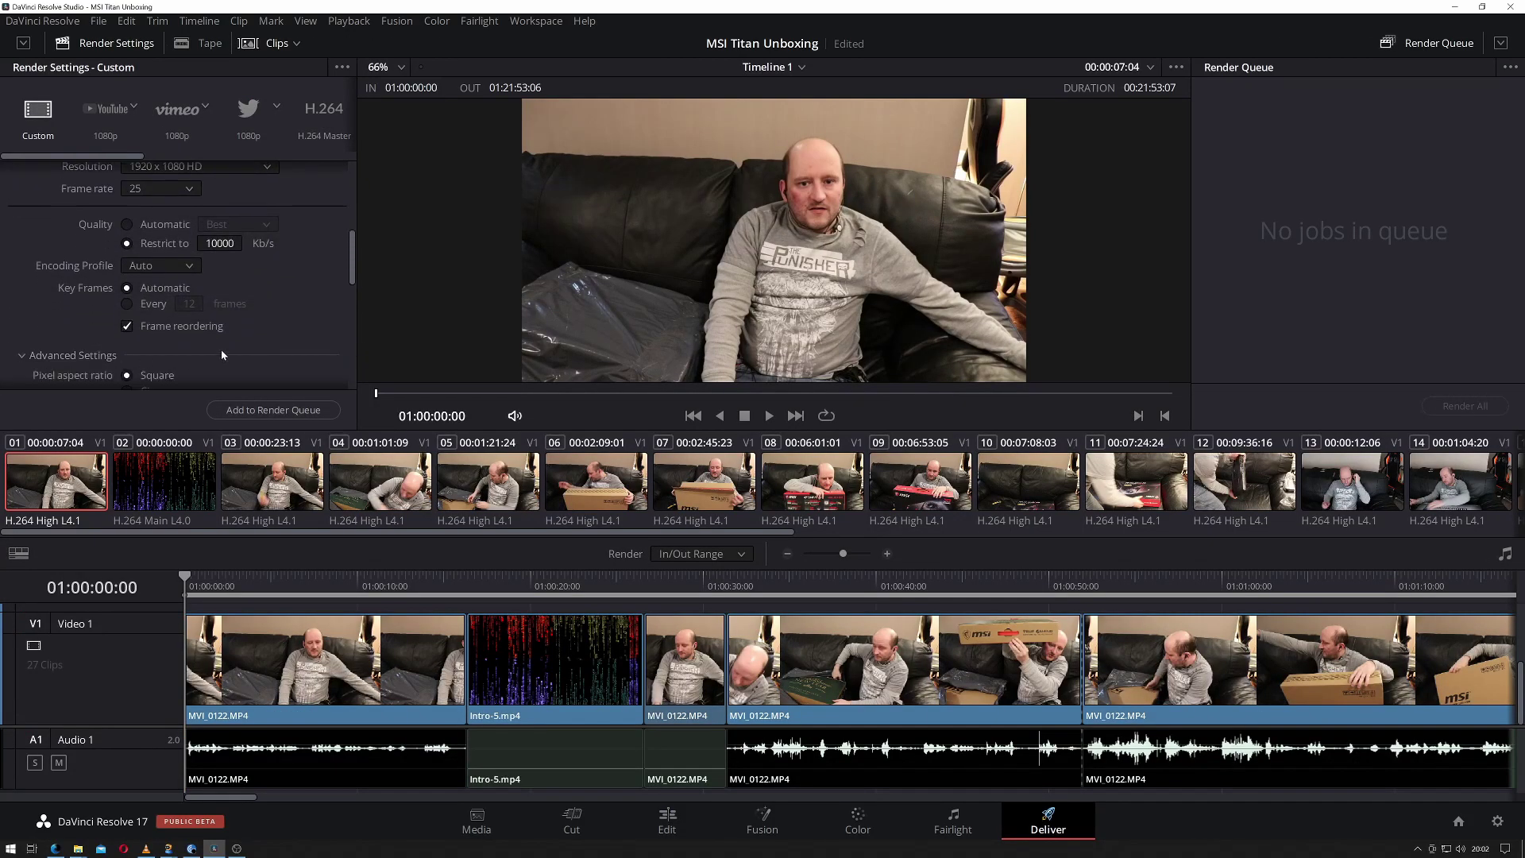
scroll(225, 354, down, 3)
scroll(292, 356, down, 1)
scroll(207, 375, down, 1)
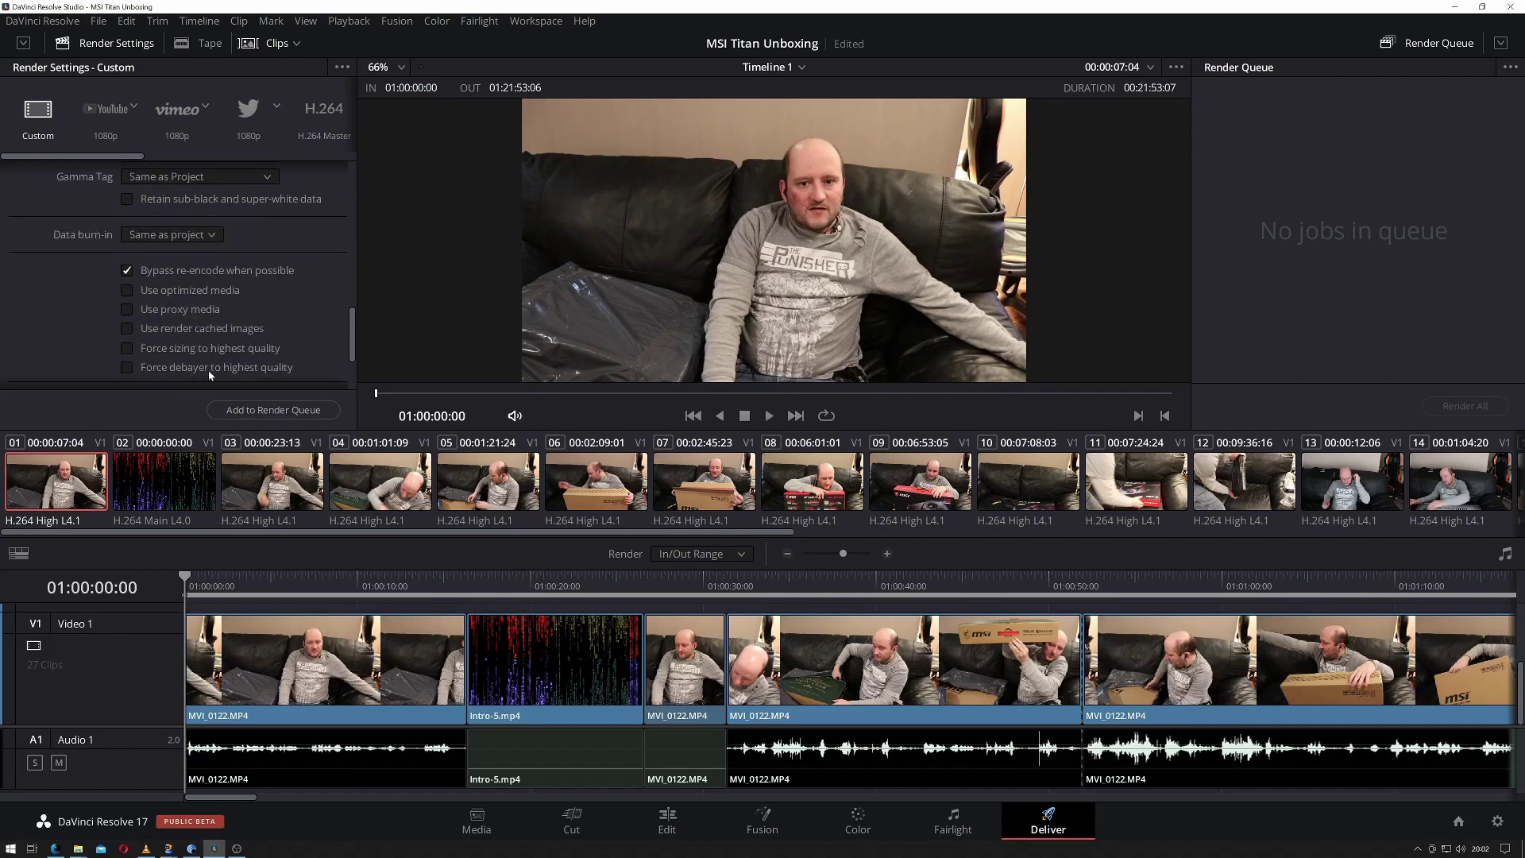
scroll(265, 311, down, 1)
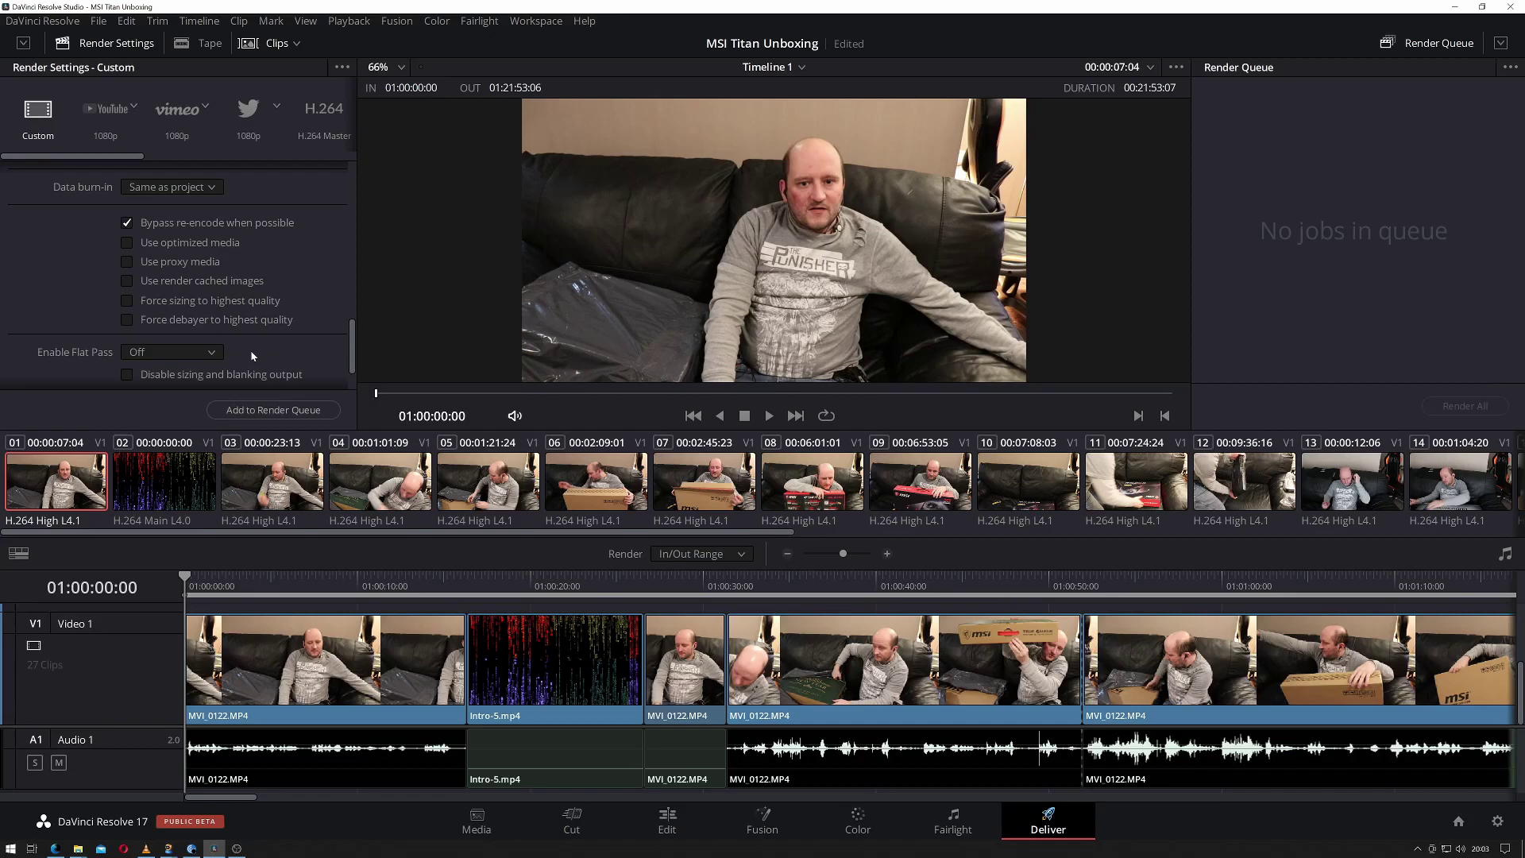
click(668, 824)
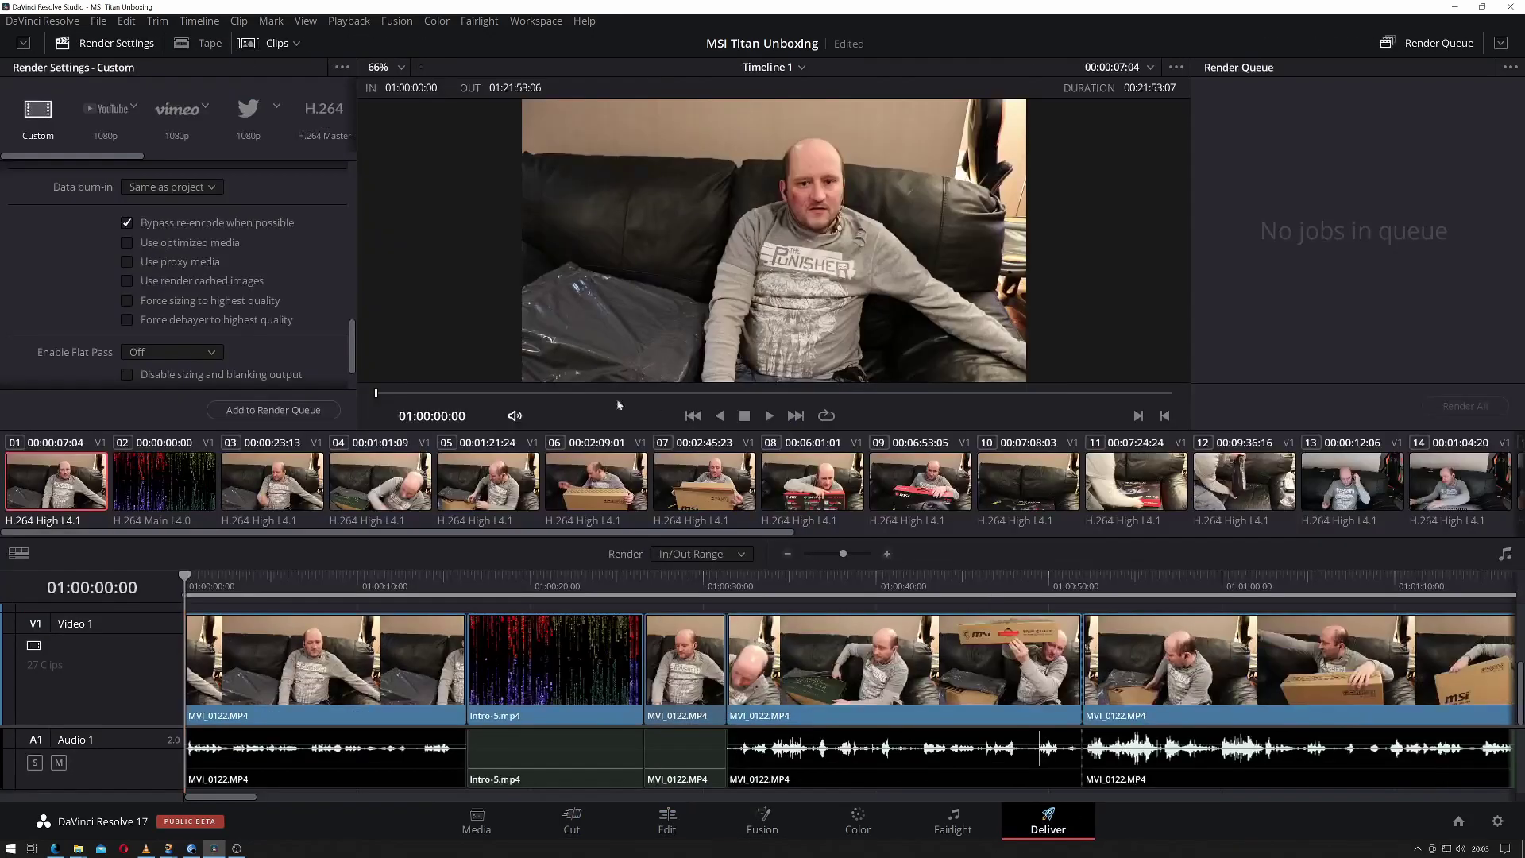
click(1049, 822)
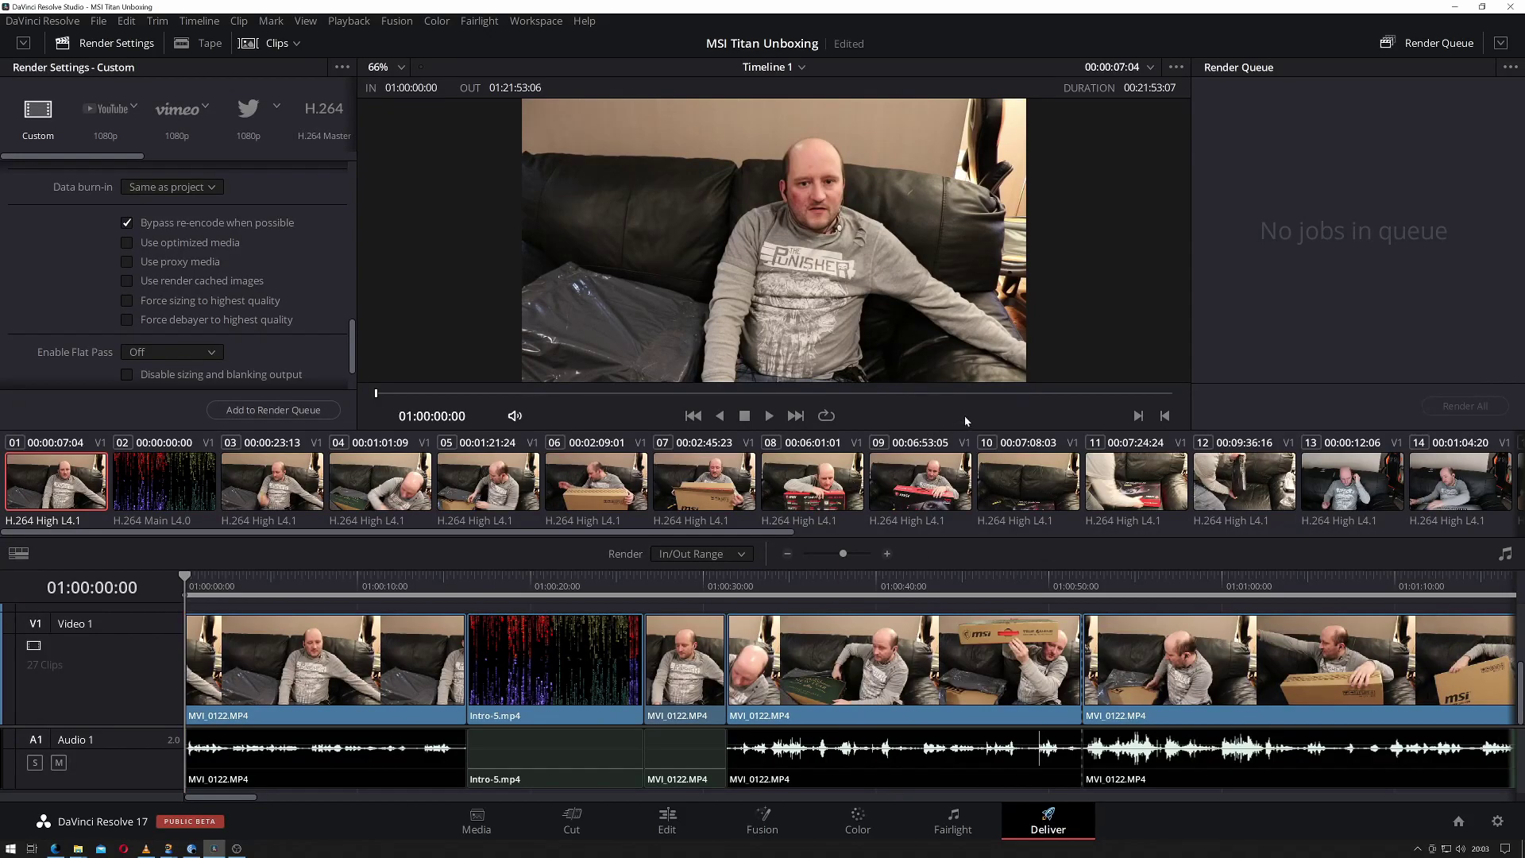